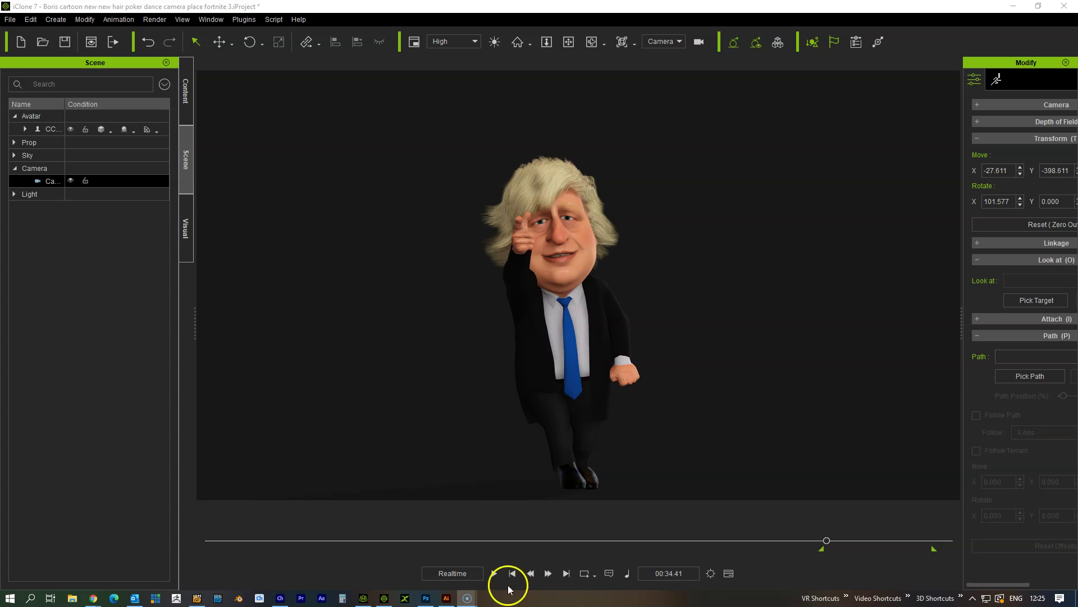
- Preview the Boris dance animation, then select the character and orbit to a side-on view
click(495, 573)
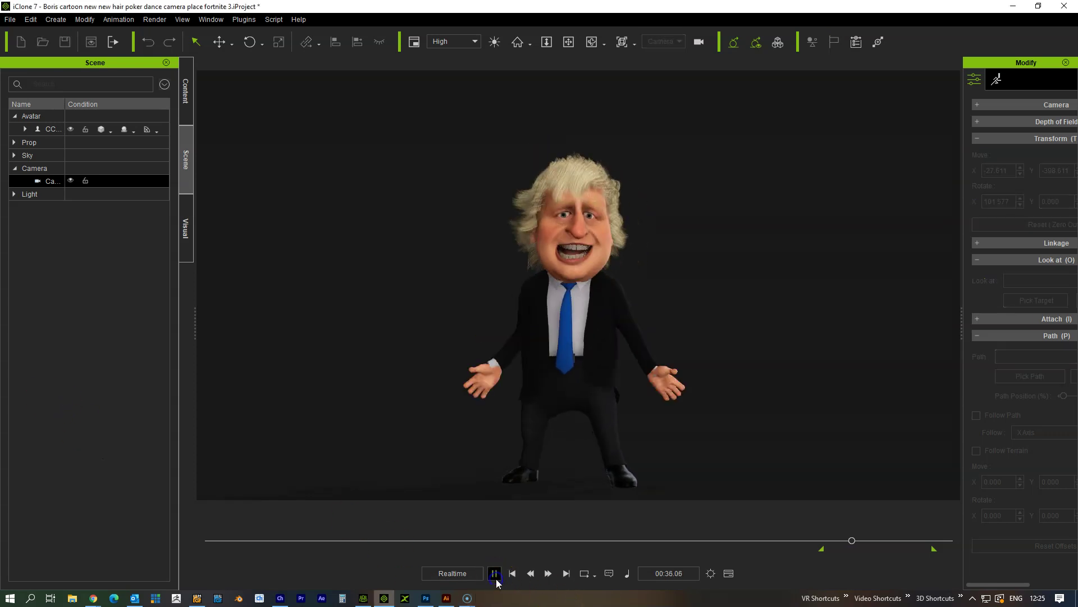
click(874, 368)
mouse_move(693, 349)
right_down()
mouse_move(524, 344)
mouse_move(699, 348)
right_up()
click(622, 337)
right_drag(621, 337, 676, 263)
scroll(655, 251, down, 2)
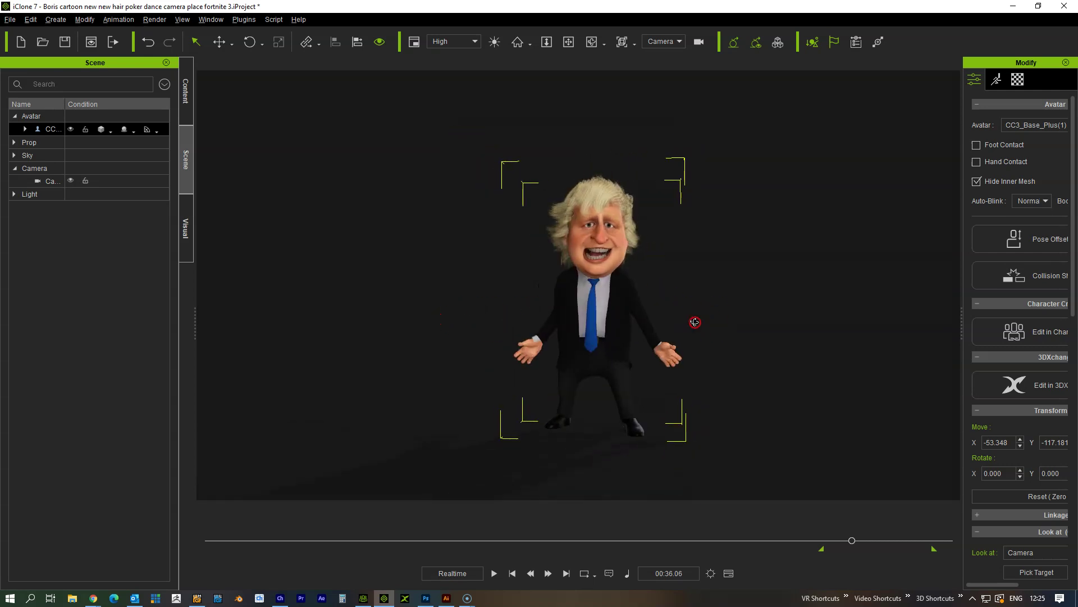
scroll(707, 321, up, 2)
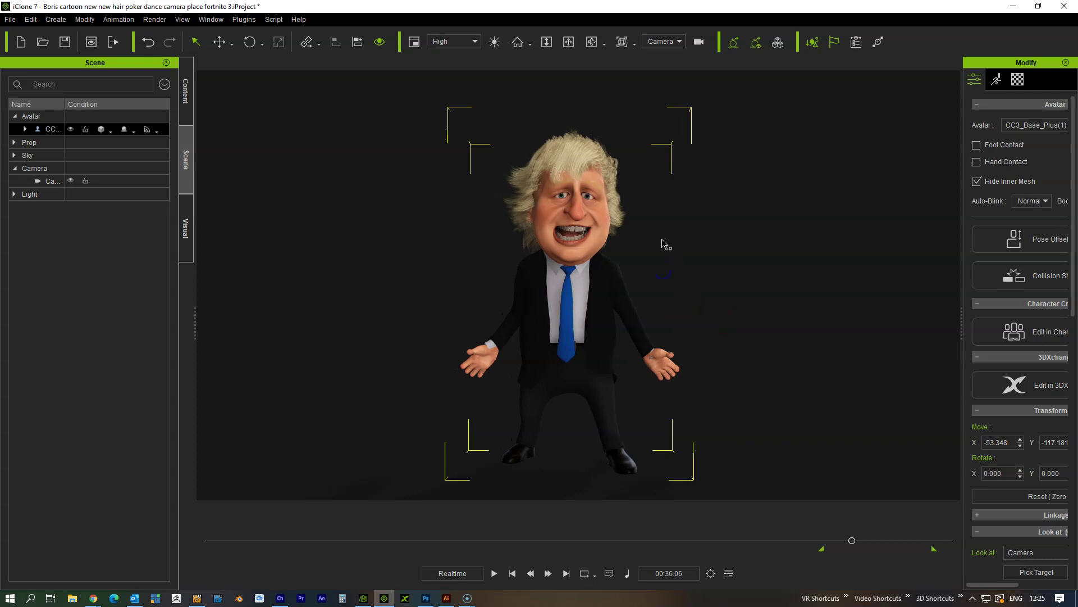
- Start a new empty project without saving the current scene, then bring Character Creator 3 forward
click(10, 19)
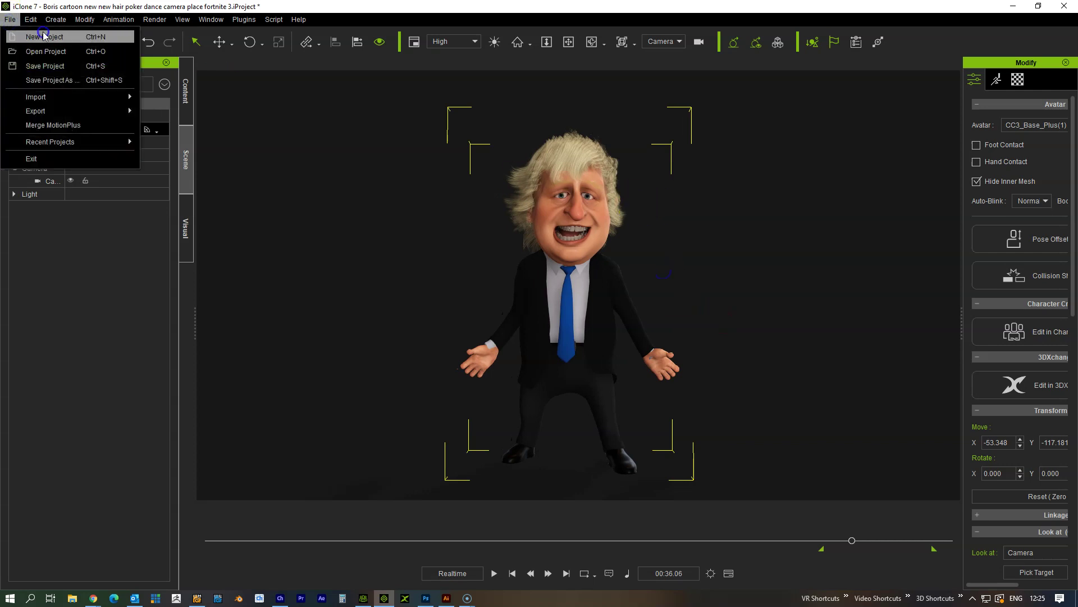
click(43, 36)
click(558, 329)
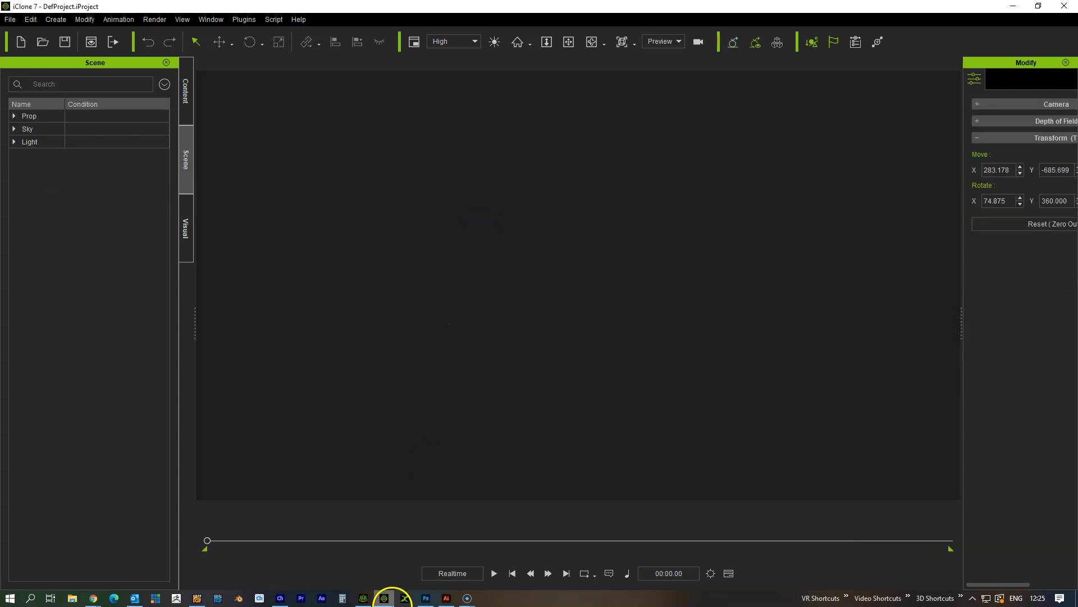
click(370, 602)
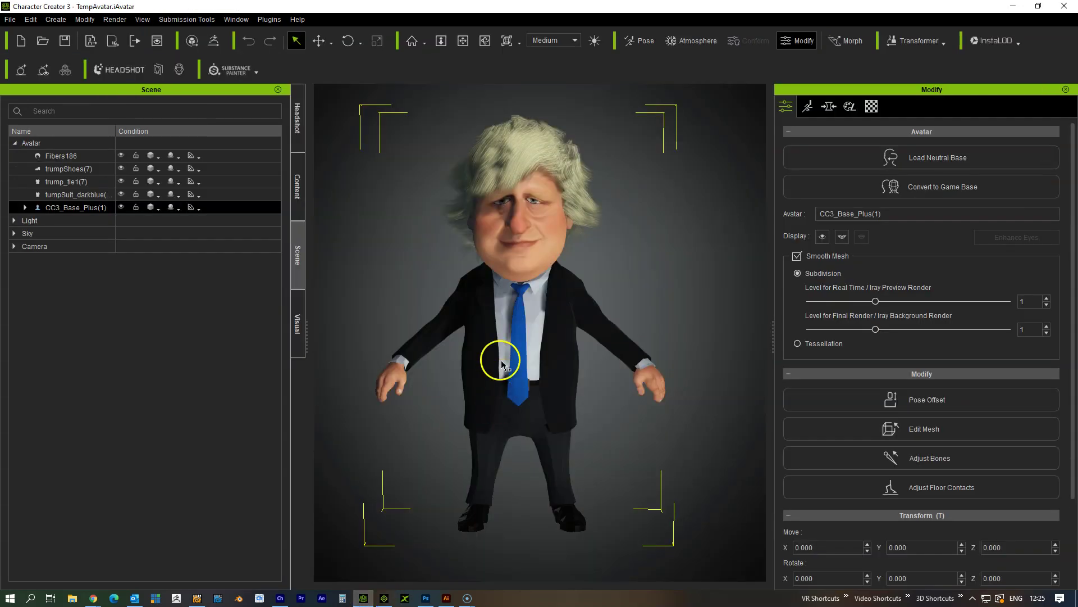
- Send the suited avatar from Character Creator 3 to iClone 7, leaving Export Settings unchanged
right_drag(618, 489, 597, 428)
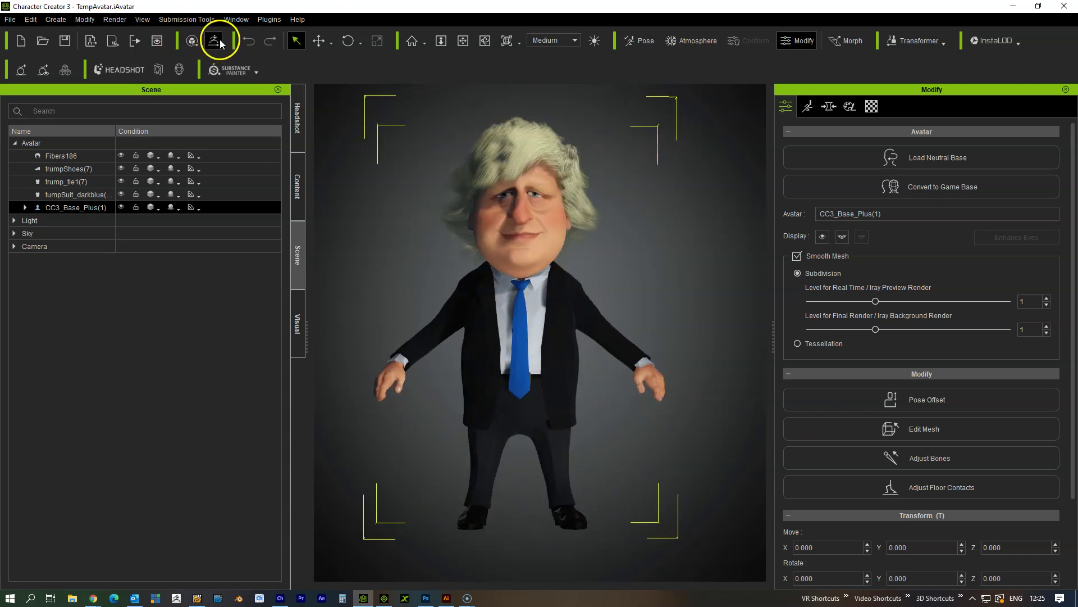
click(90, 43)
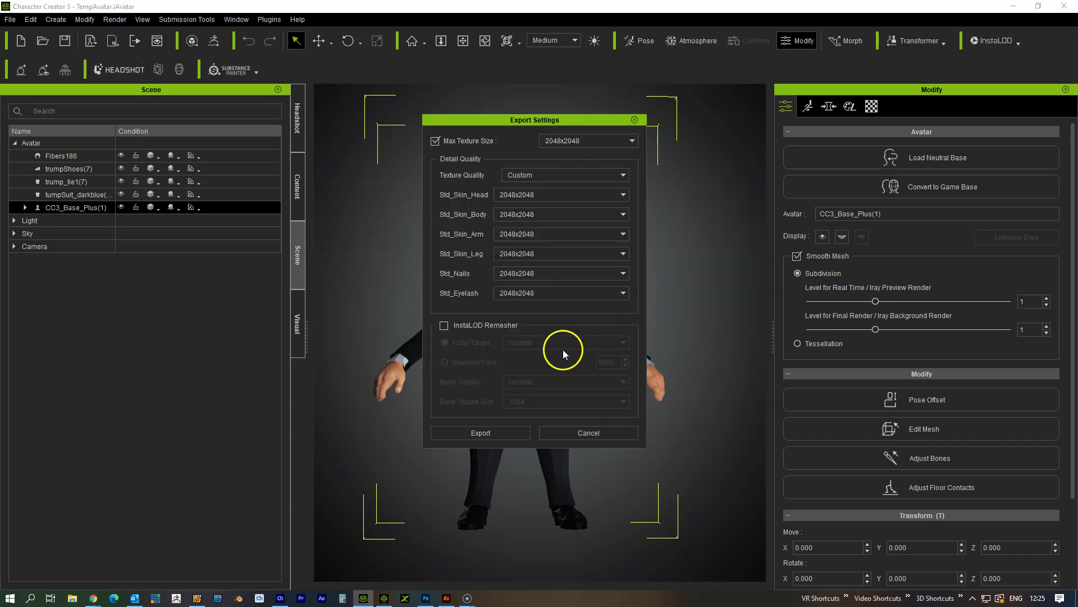
click(603, 435)
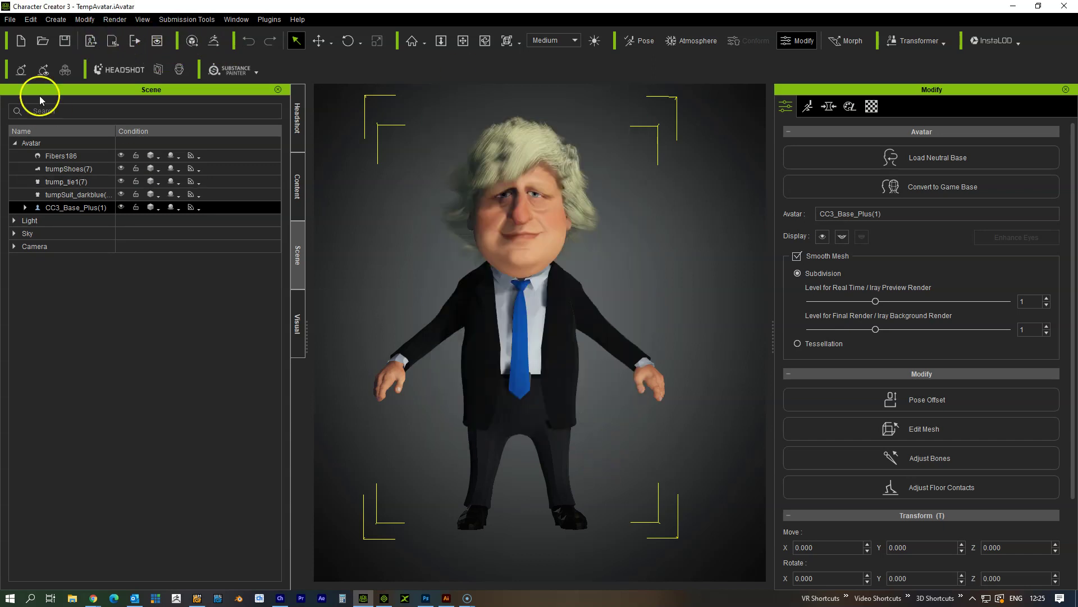
click(113, 40)
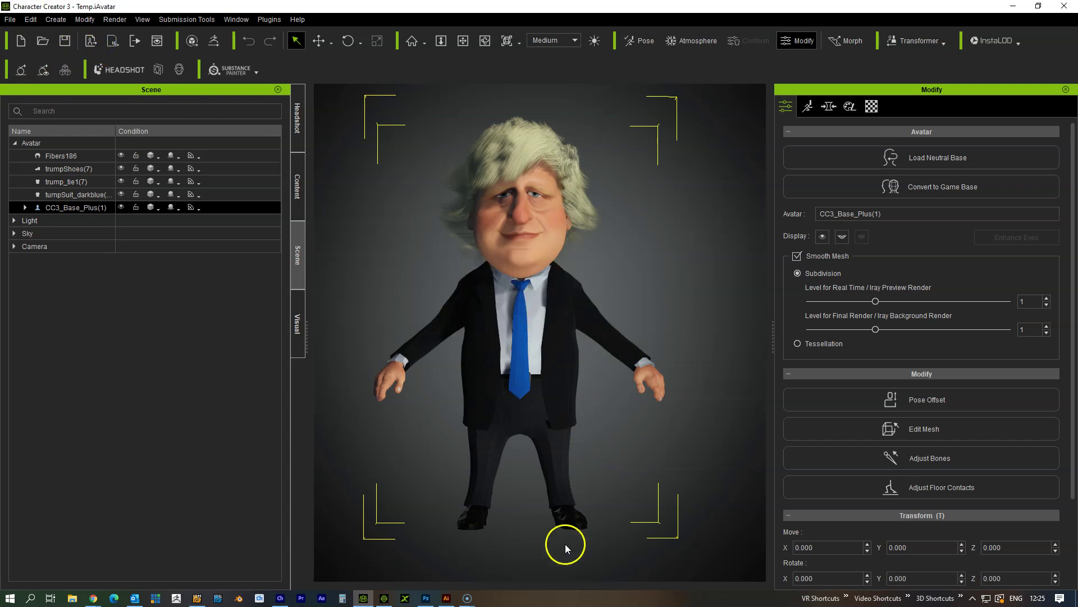
click(384, 599)
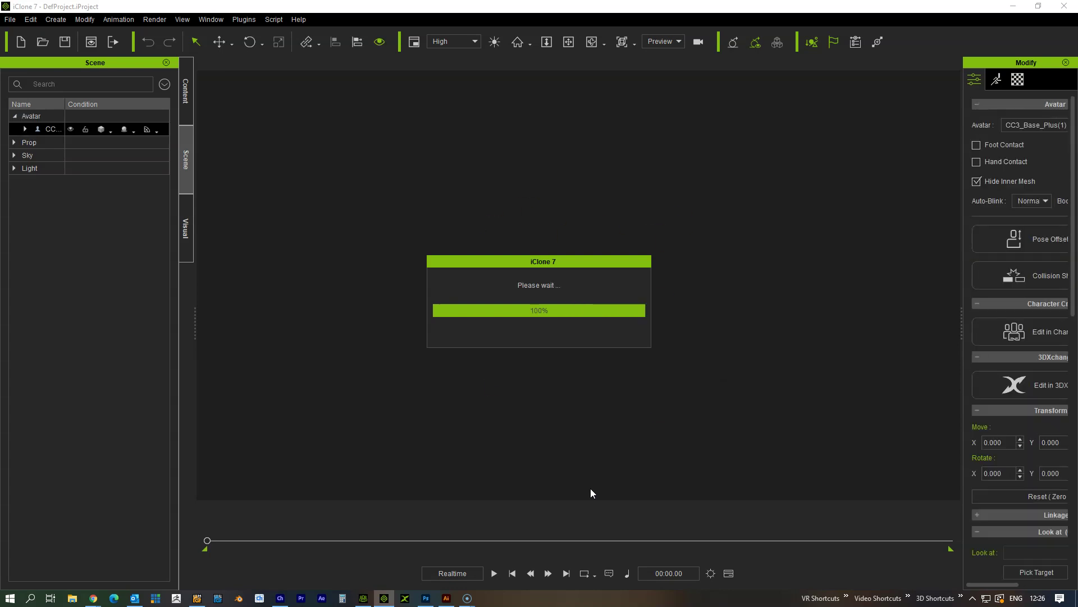
- Frame the imported T-posed Boris front-on, widen the Scene panel, and show the Content library
mouse_move(637, 270)
right_down()
mouse_move(623, 330)
mouse_move(705, 358)
mouse_move(679, 275)
mouse_move(641, 301)
mouse_move(616, 345)
mouse_move(633, 299)
mouse_move(650, 315)
mouse_move(614, 308)
mouse_move(665, 292)
mouse_move(592, 317)
mouse_move(325, 321)
mouse_move(751, 381)
mouse_move(844, 371)
mouse_move(683, 346)
right_up()
scroll(683, 347, up, 2)
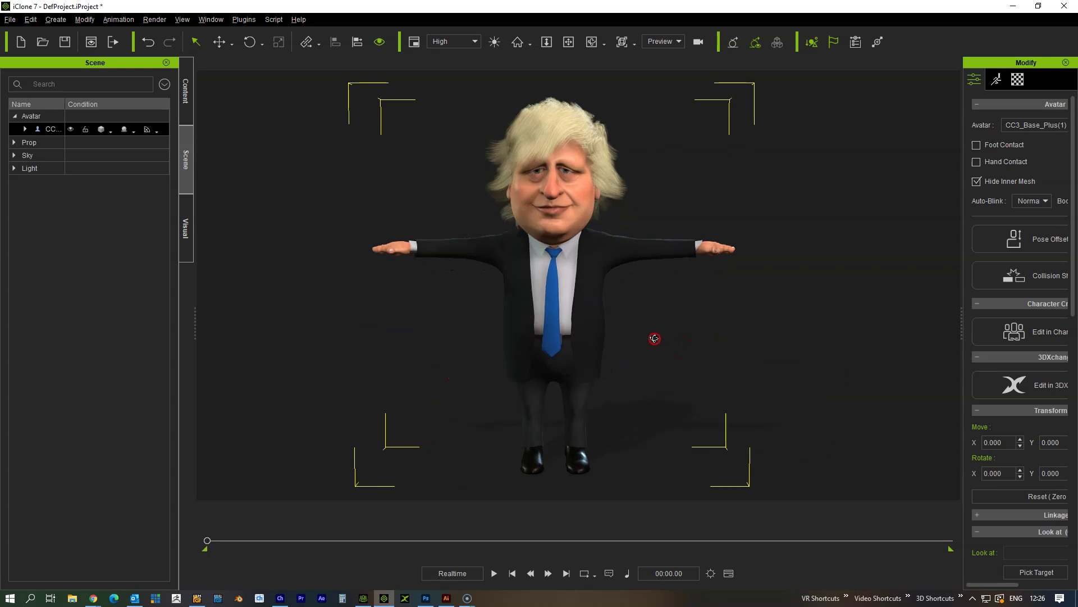
middle_drag(657, 328, 657, 304)
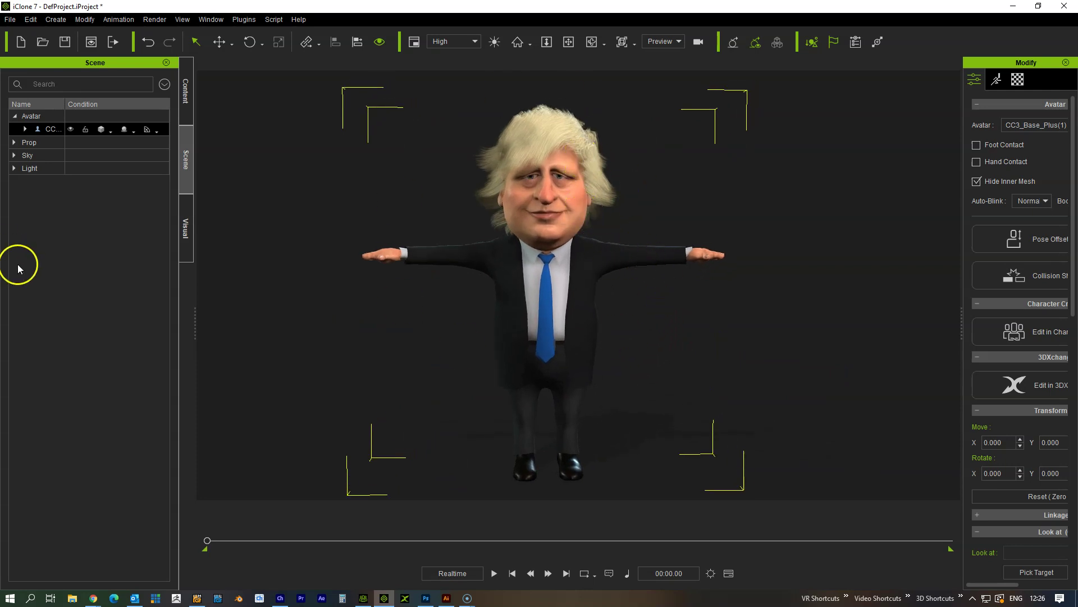
drag(196, 329, 270, 328)
click(261, 110)
- Show iClone's Stage Templates, then return to Character Creator 3 and open its Content library
click(128, 79)
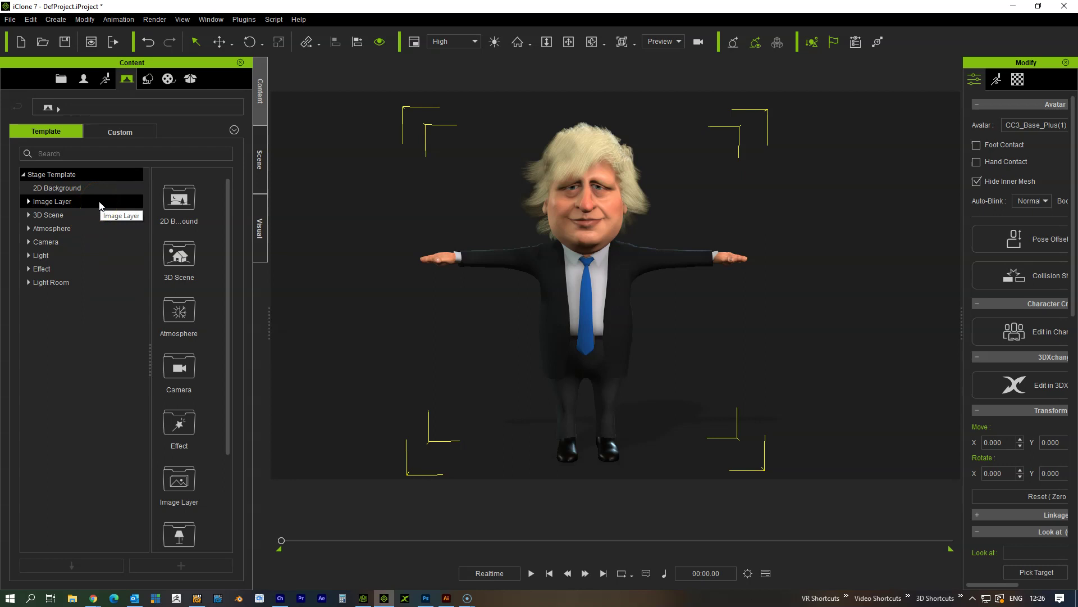
click(364, 598)
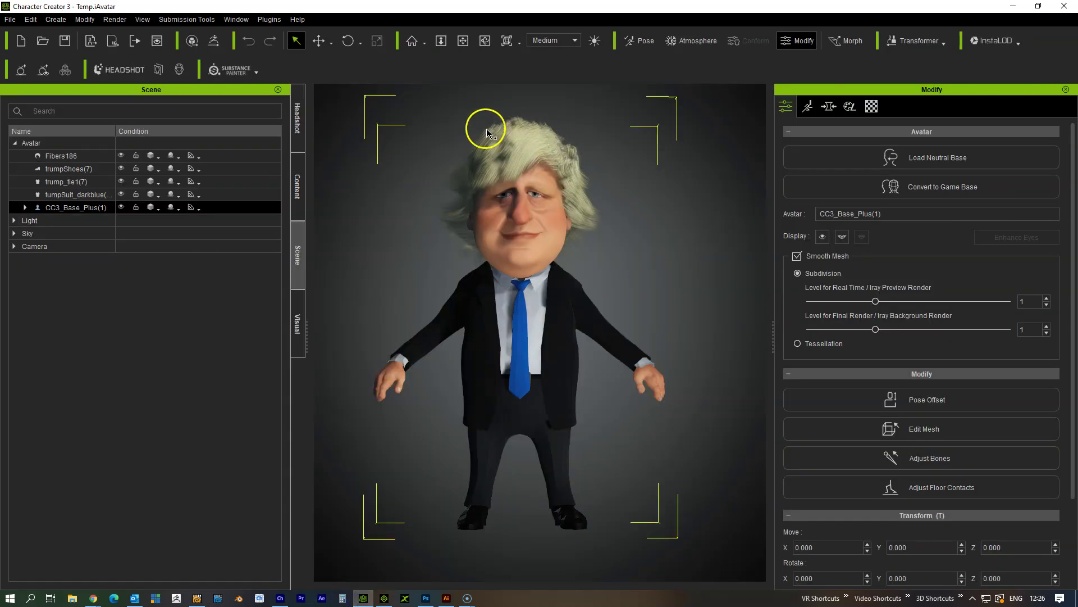
click(388, 599)
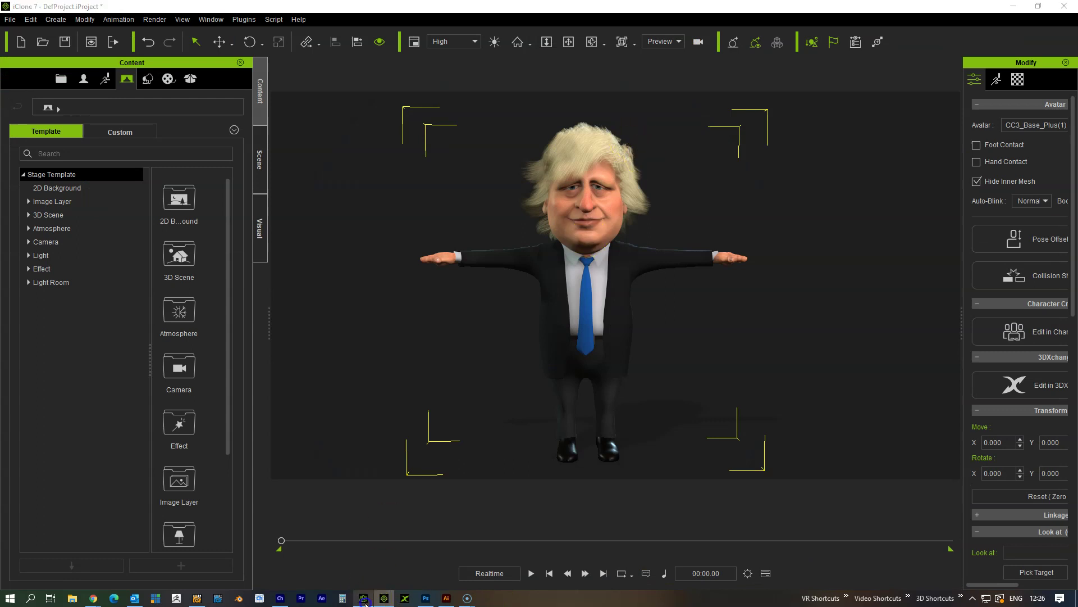
click(363, 598)
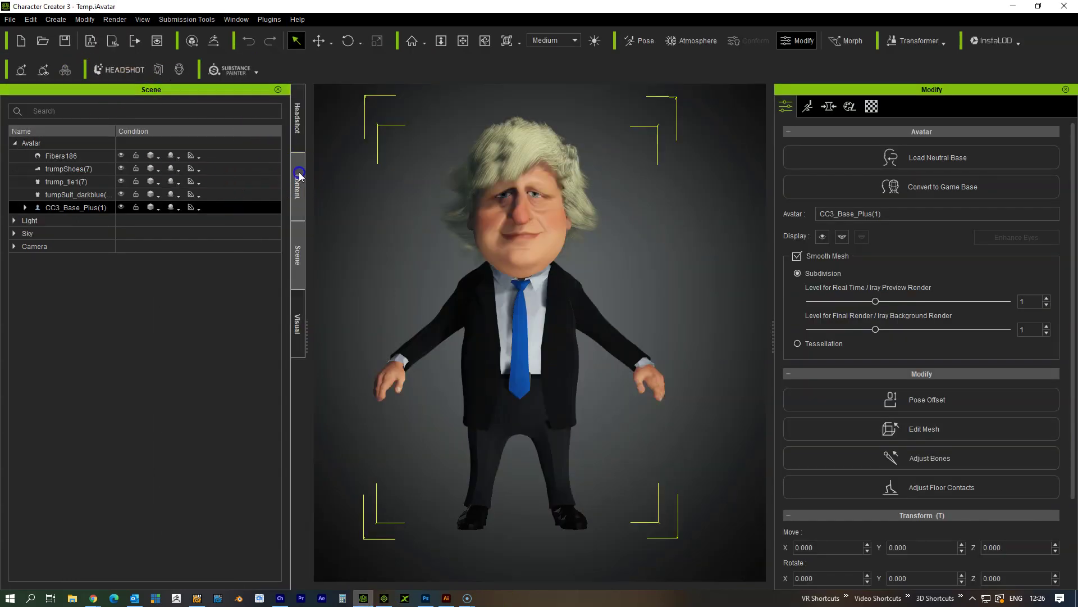
click(299, 176)
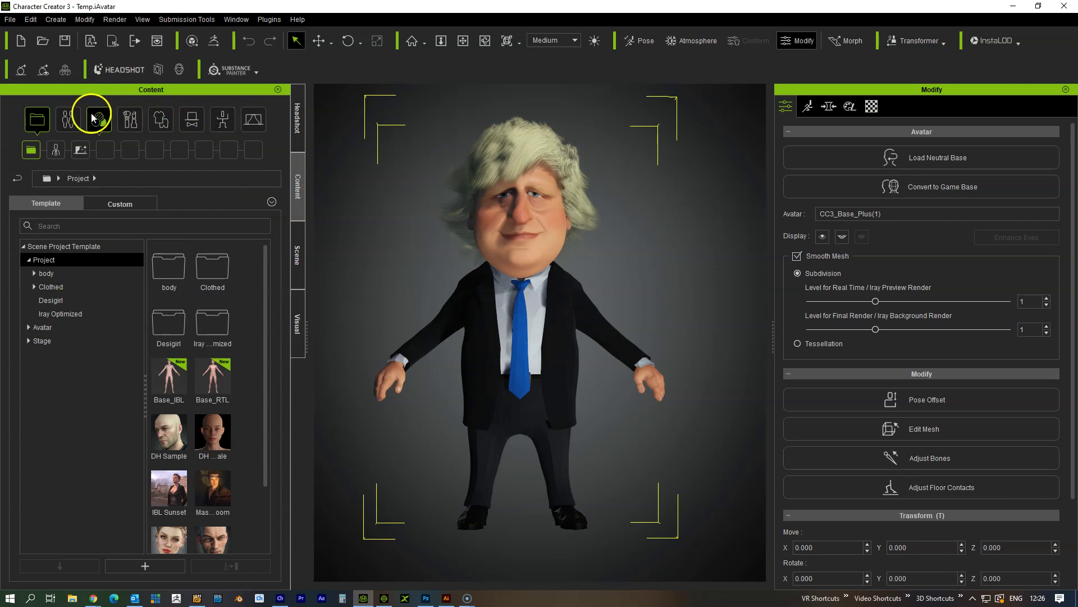
- Browse Character Creator 3's Atmosphere stage templates and bring up the Atmosphere folder's context menu
click(253, 125)
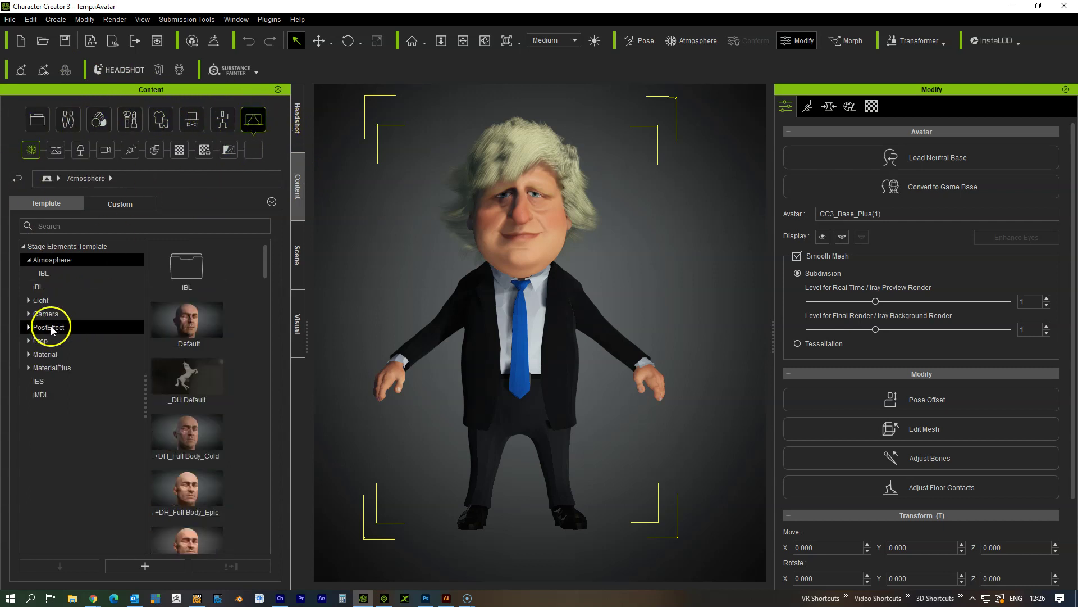
click(52, 259)
scroll(200, 372, down, 3)
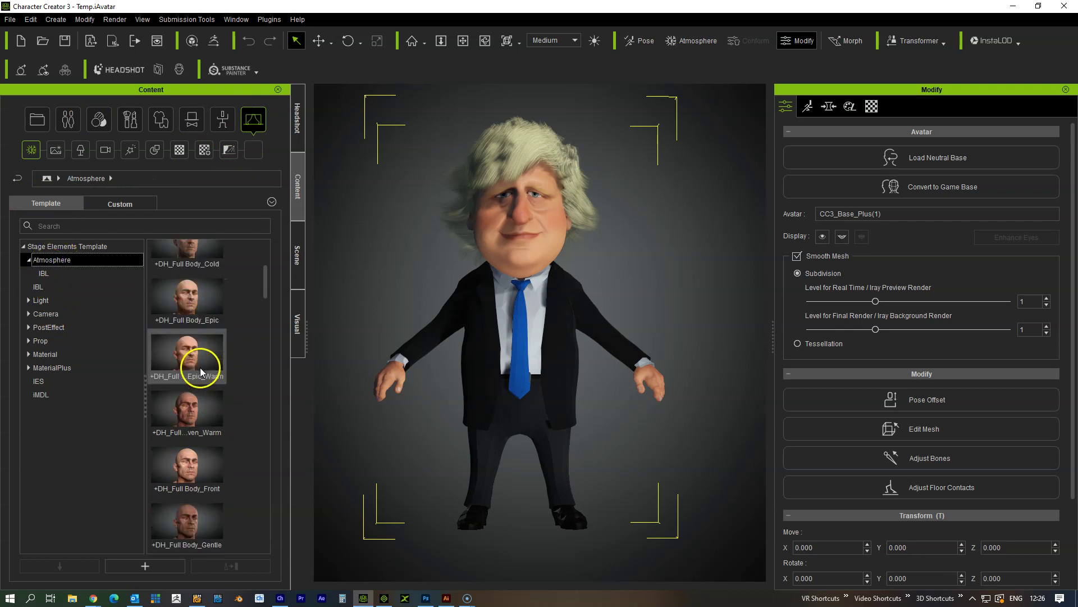
drag(269, 313, 269, 255)
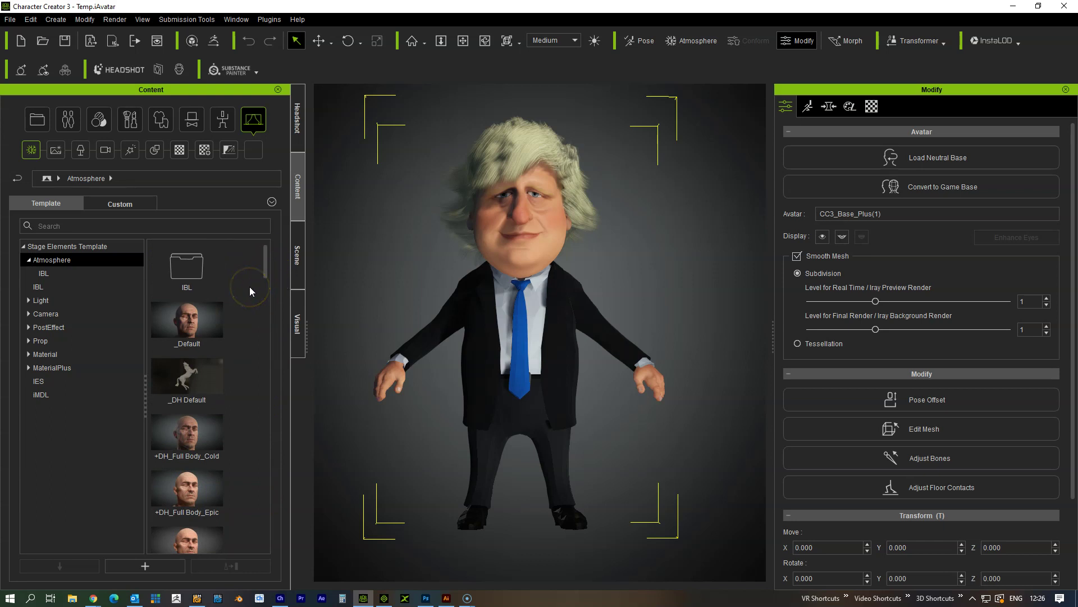
scroll(250, 286, down, 3)
click(96, 307)
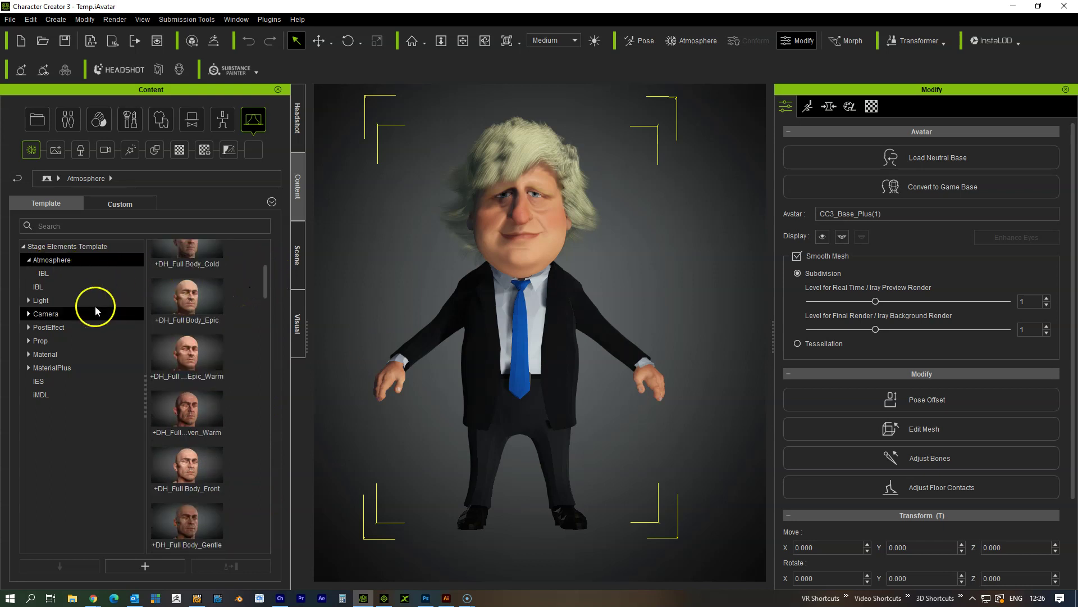
drag(268, 285, 268, 258)
right_click(66, 260)
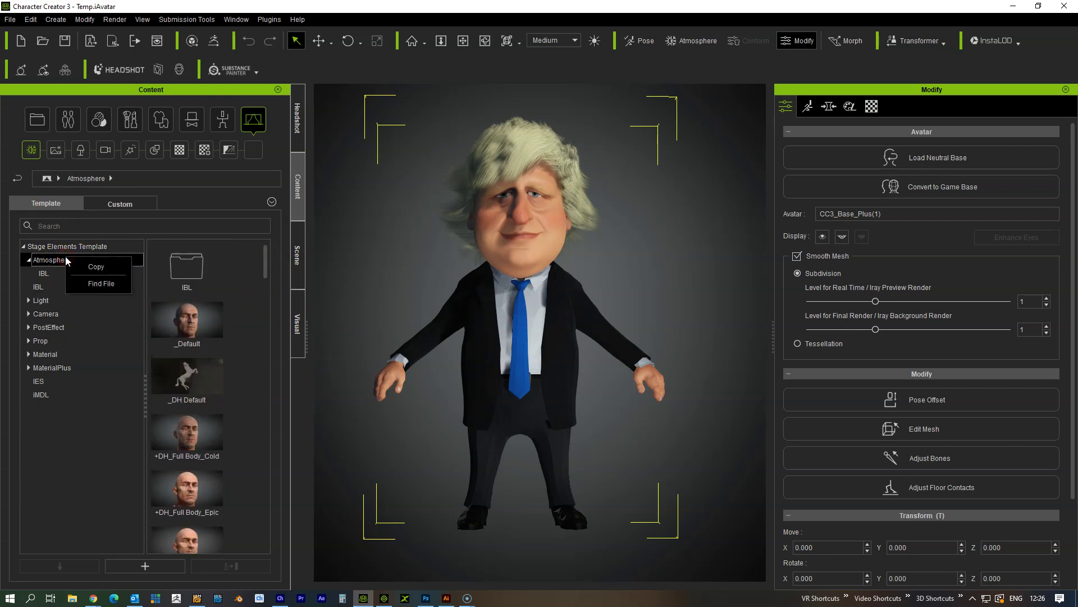
- Locate the Atmosphere template folder on disk, copy it in File Explorer, and close the window
click(100, 284)
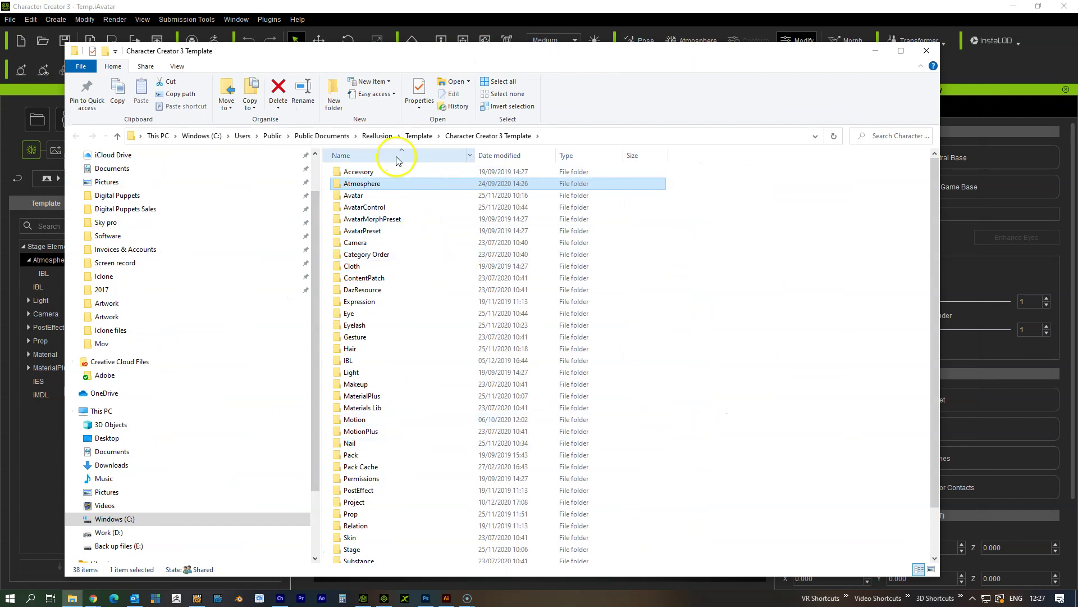
right_click(373, 190)
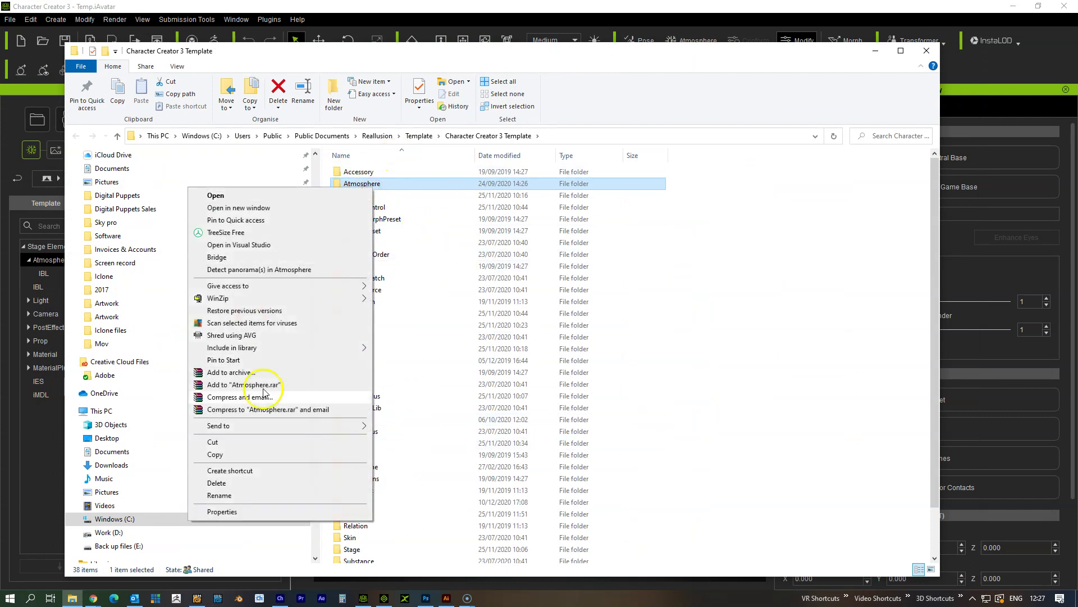
click(268, 456)
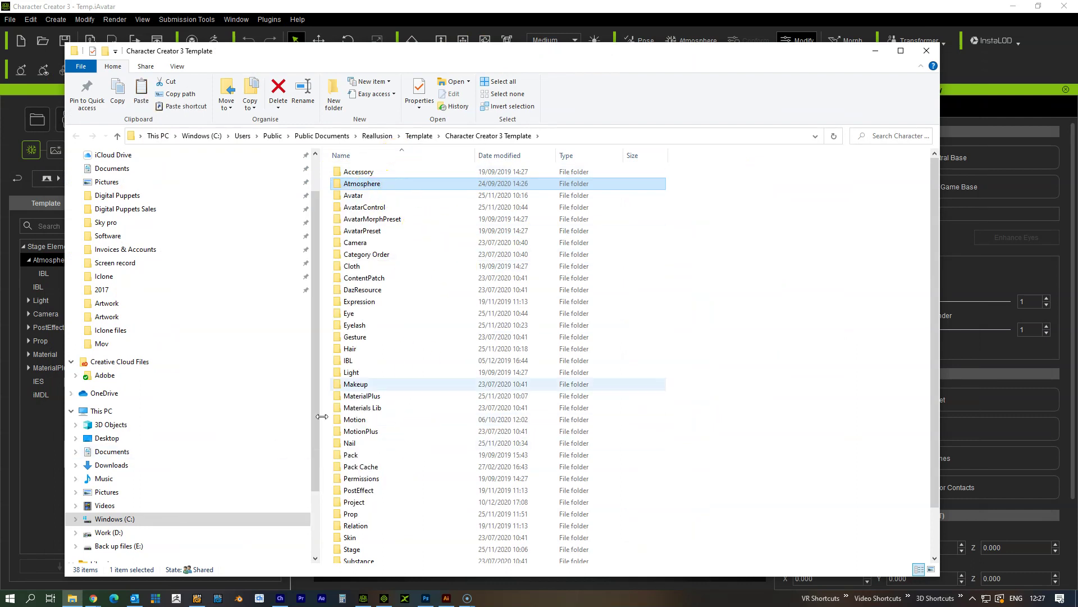
click(926, 51)
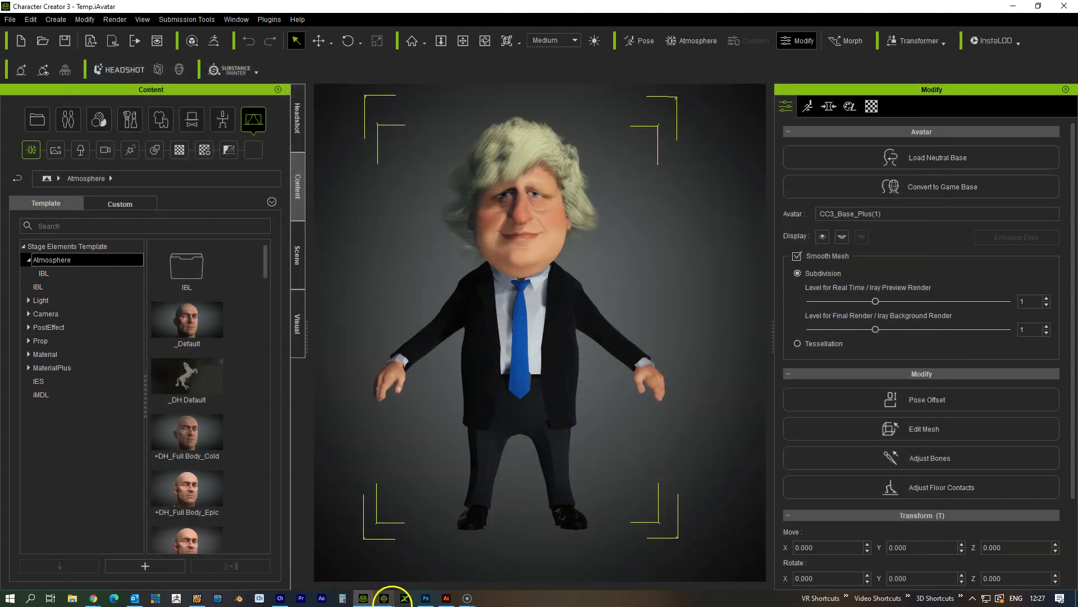
- In iClone 7, open Stage Template > Atmosphere > 2.Basic and bring up its folder options
click(385, 598)
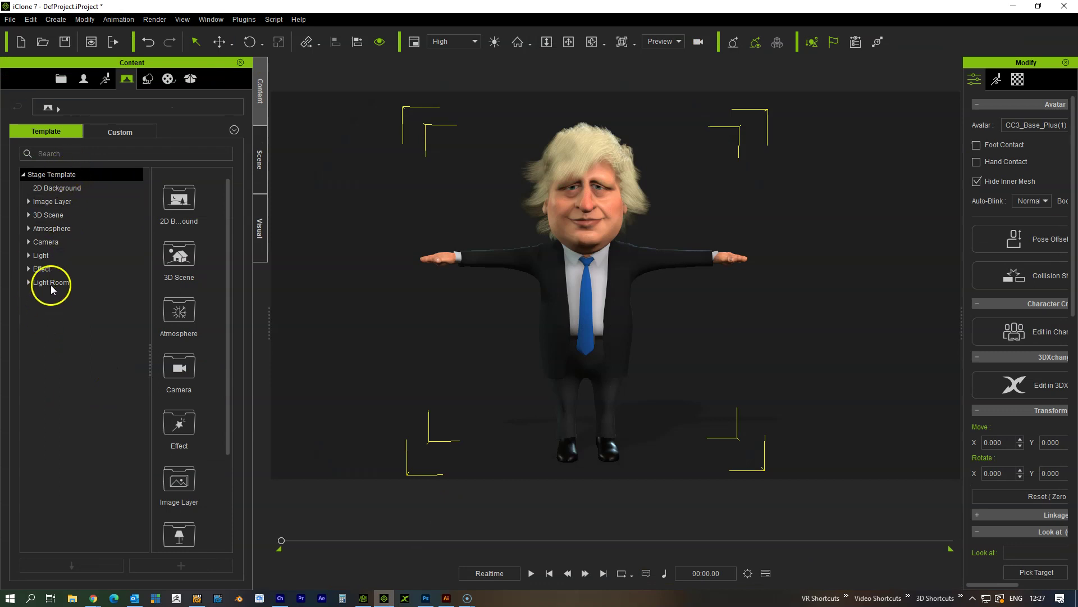
click(31, 228)
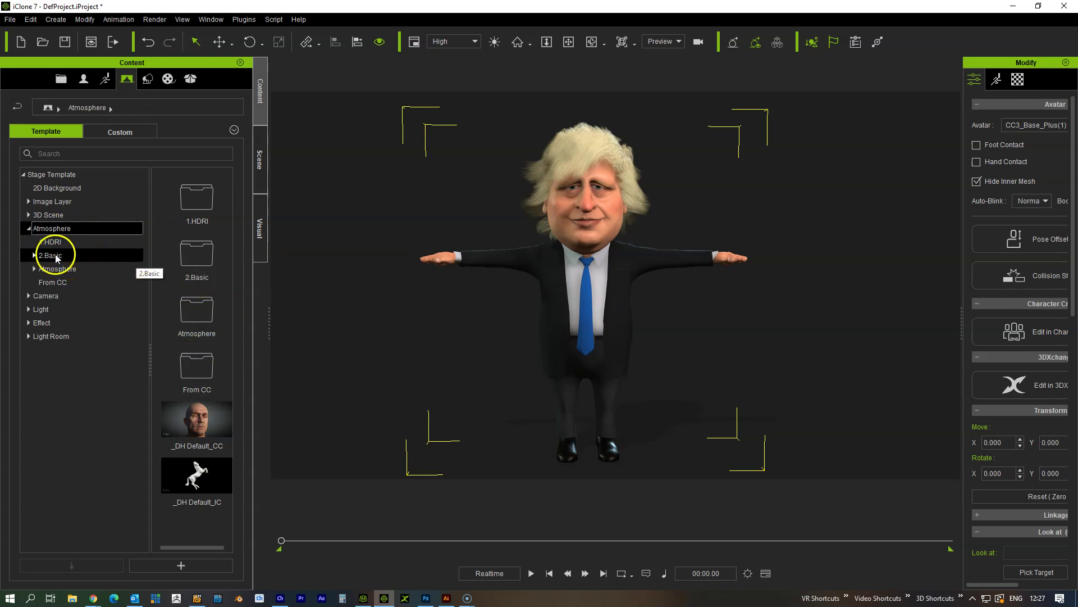
click(55, 256)
right_click(77, 253)
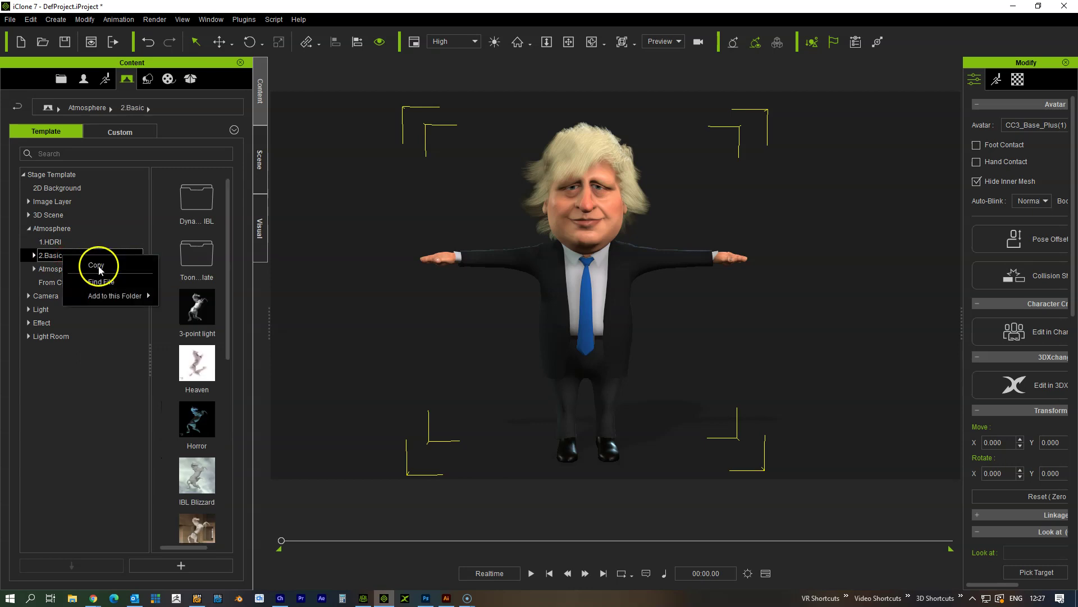
- Open iClone's Atmosphere template folder in File Explorer, check its paste options, then close the window
click(100, 284)
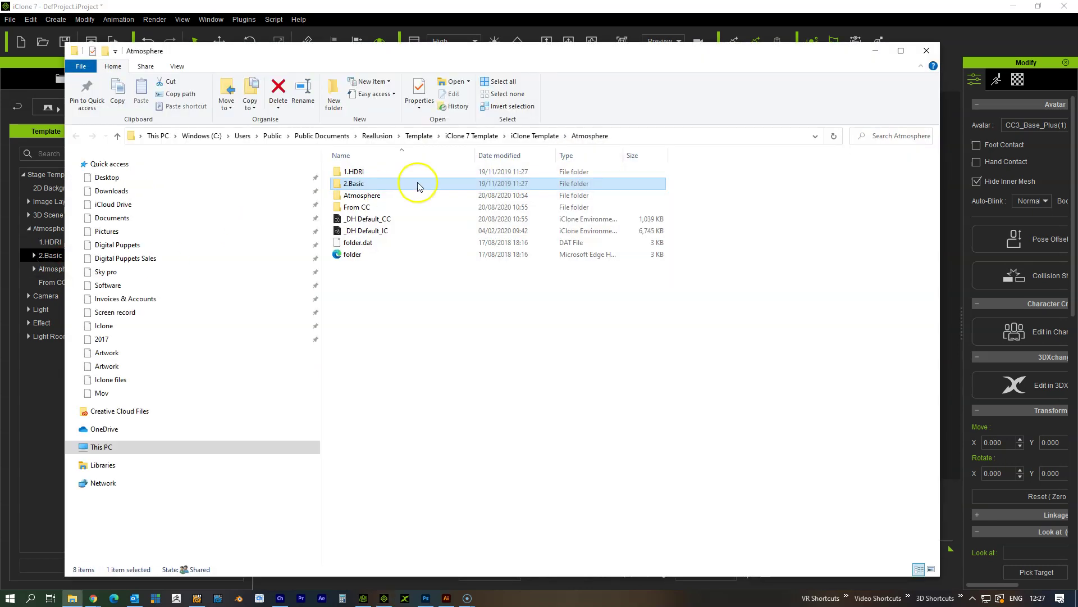
click(429, 316)
right_click(356, 311)
click(492, 362)
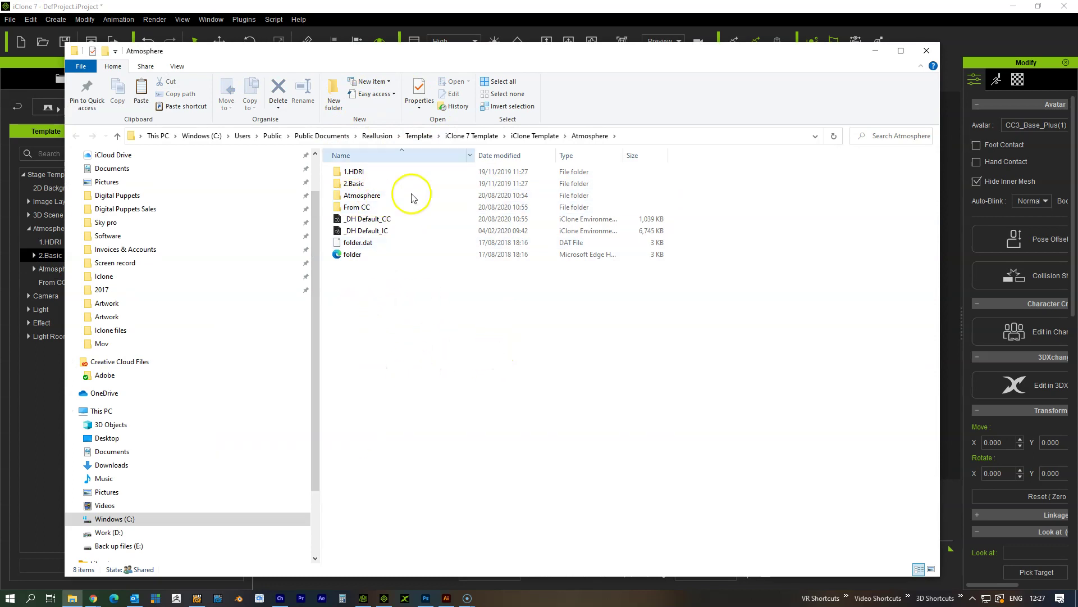
click(925, 53)
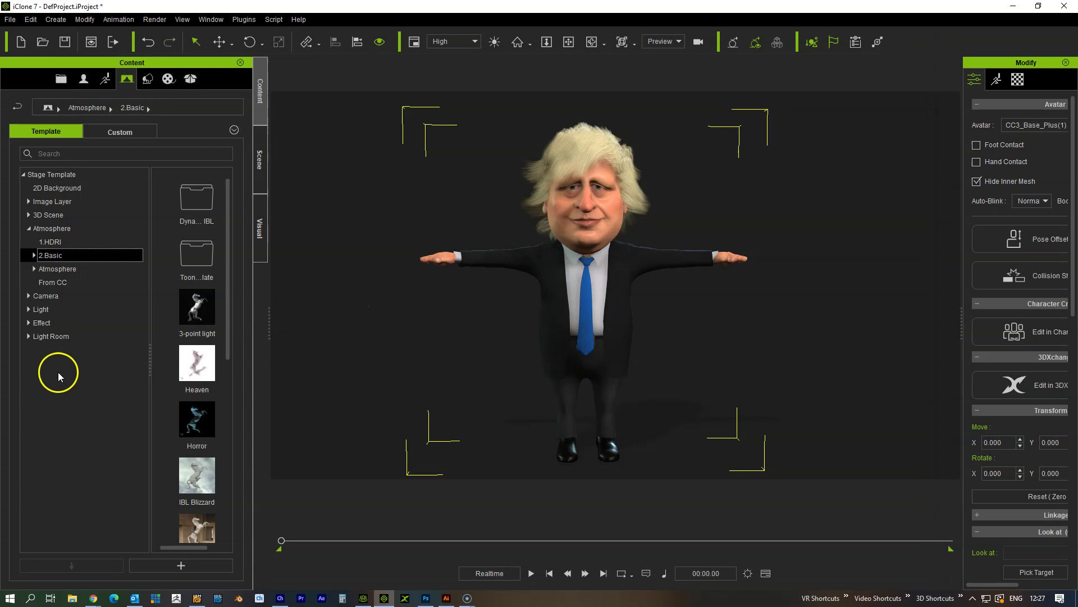
- Apply the copied _Default atmosphere, compare against Character Creator 3, and widen the library panel
click(82, 268)
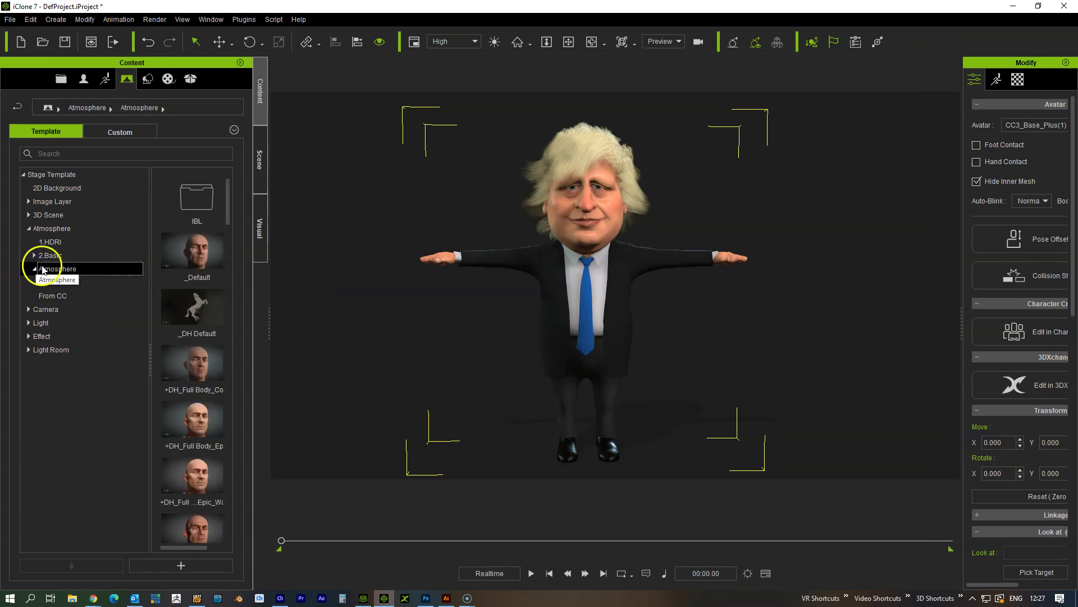
double_click(197, 274)
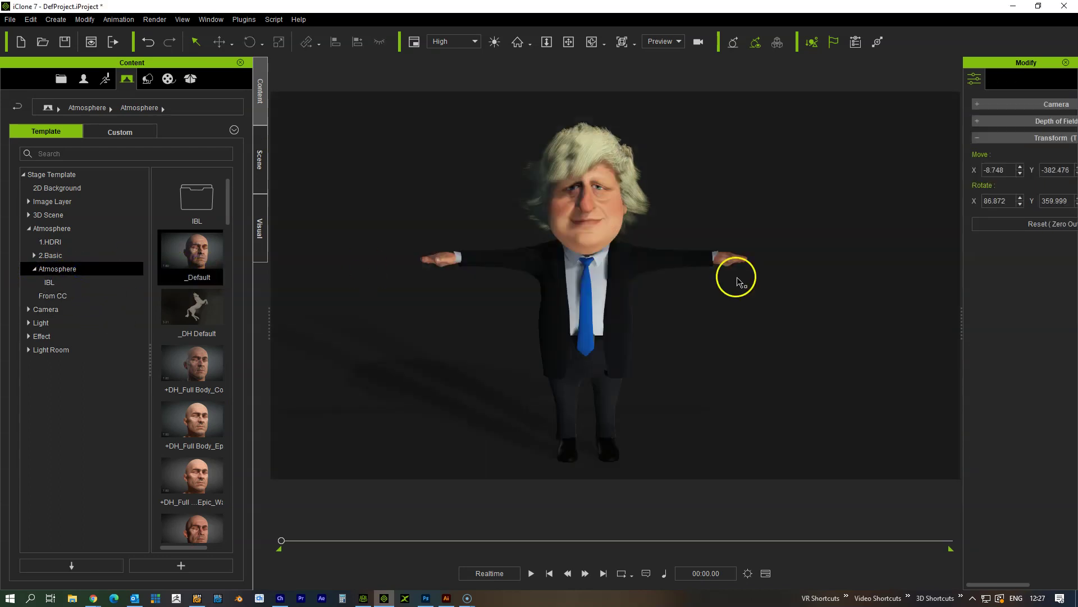
click(366, 598)
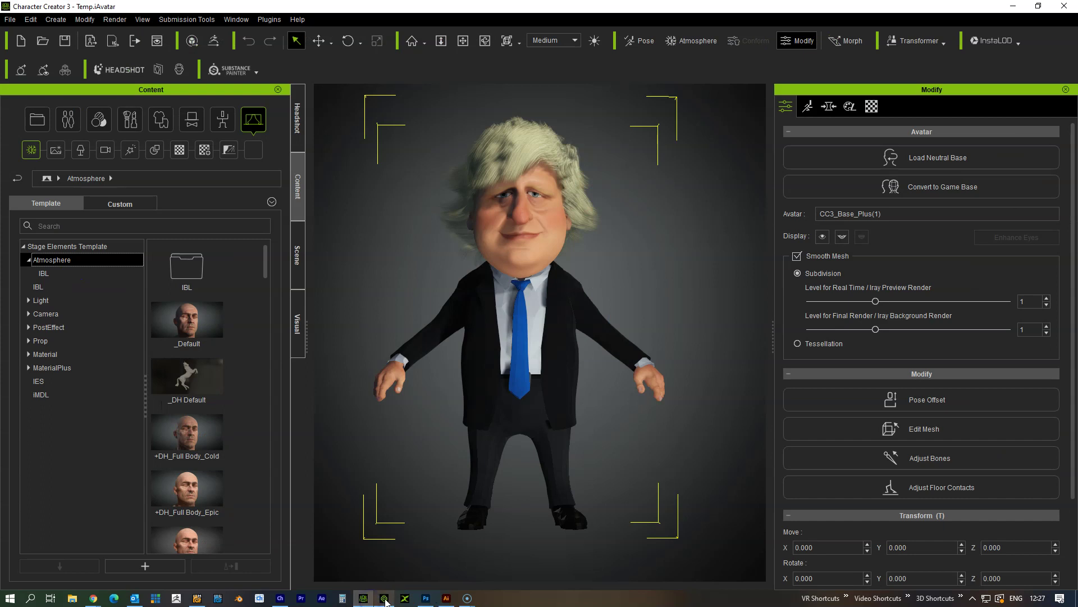
click(387, 600)
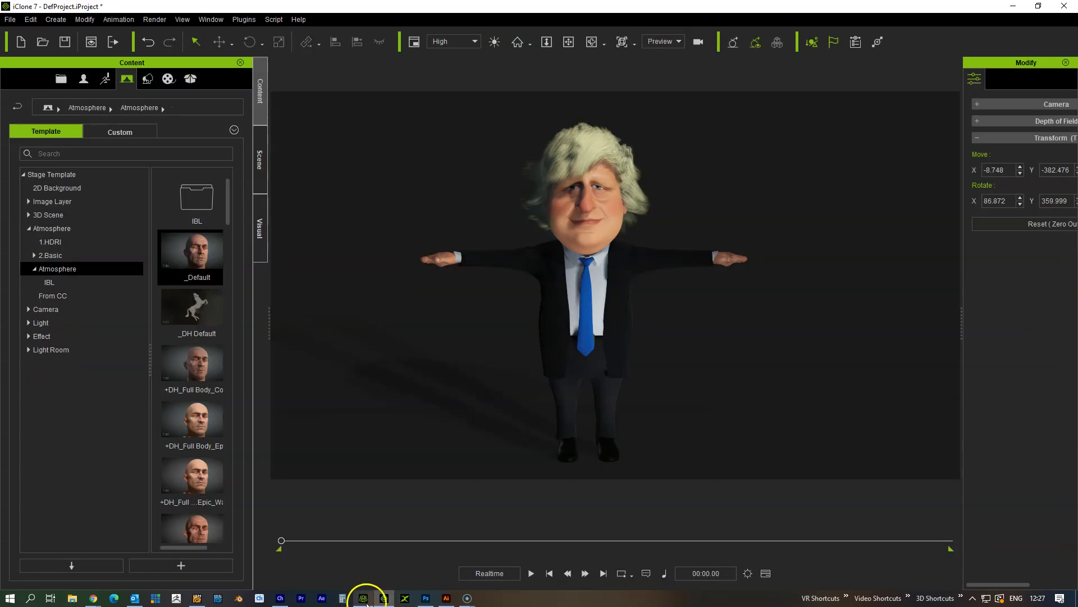
right_drag(712, 373, 691, 313)
drag(252, 324, 316, 318)
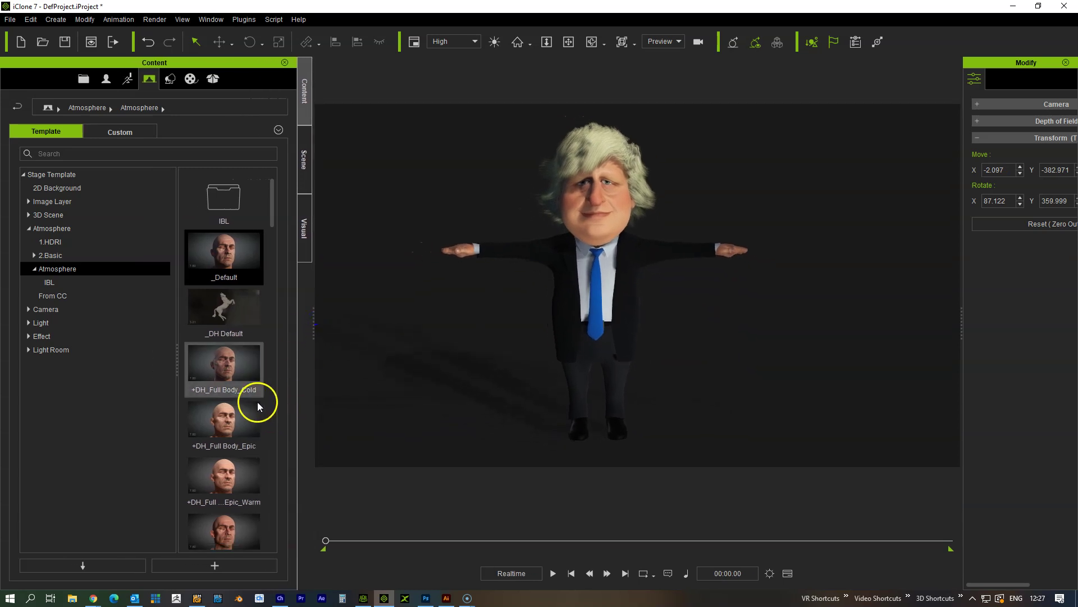
- Apply +DH_Full Body Cold, Epic, Epic_Warm, then Strong atmospheres and list the scene's lights
double_click(223, 365)
double_click(236, 428)
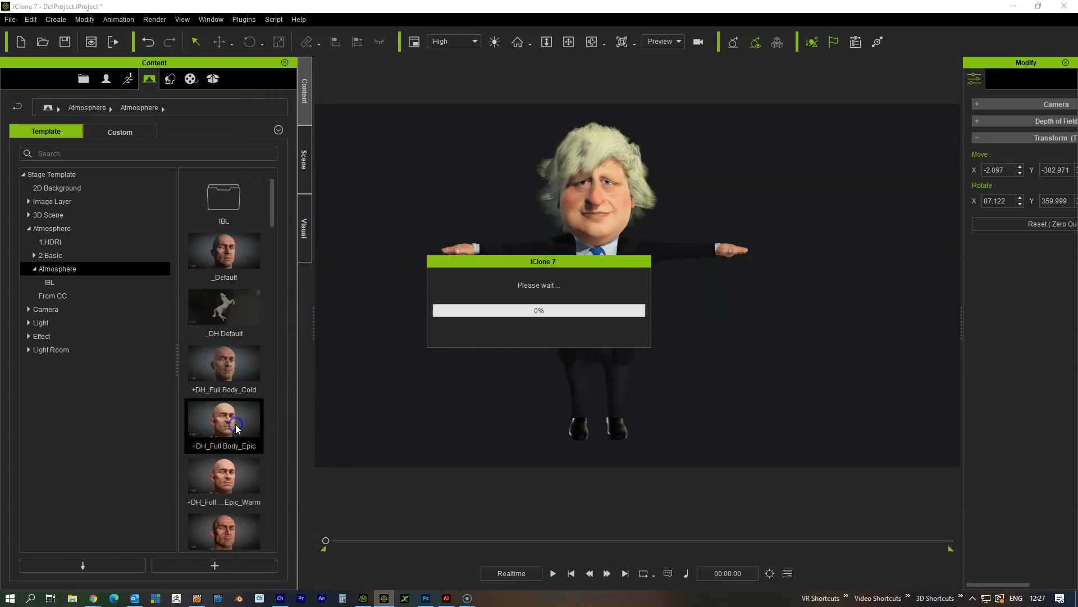
double_click(223, 478)
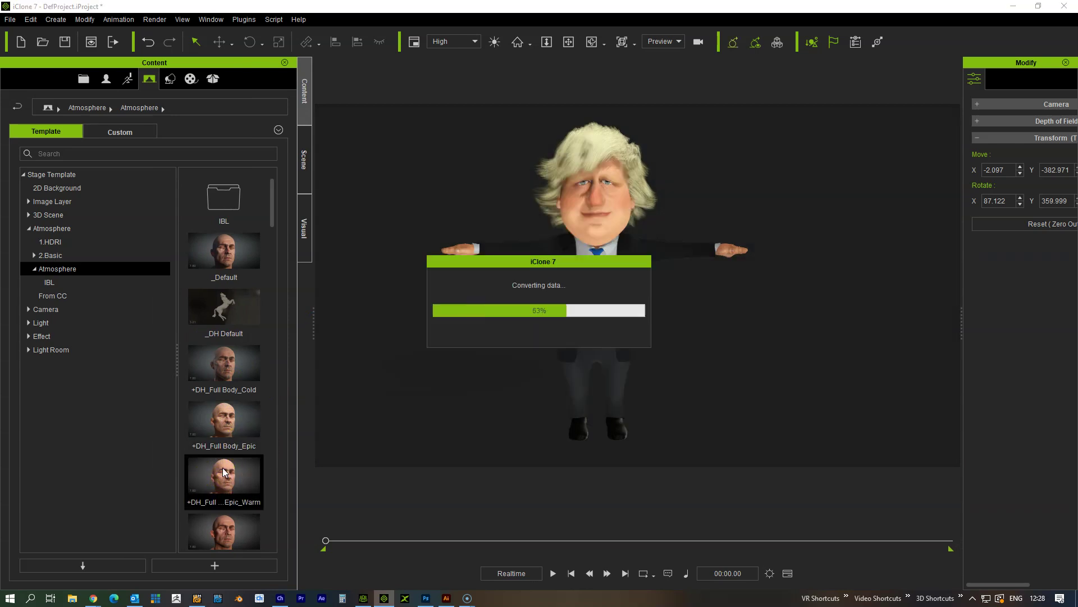
scroll(224, 469, down, 5)
double_click(224, 429)
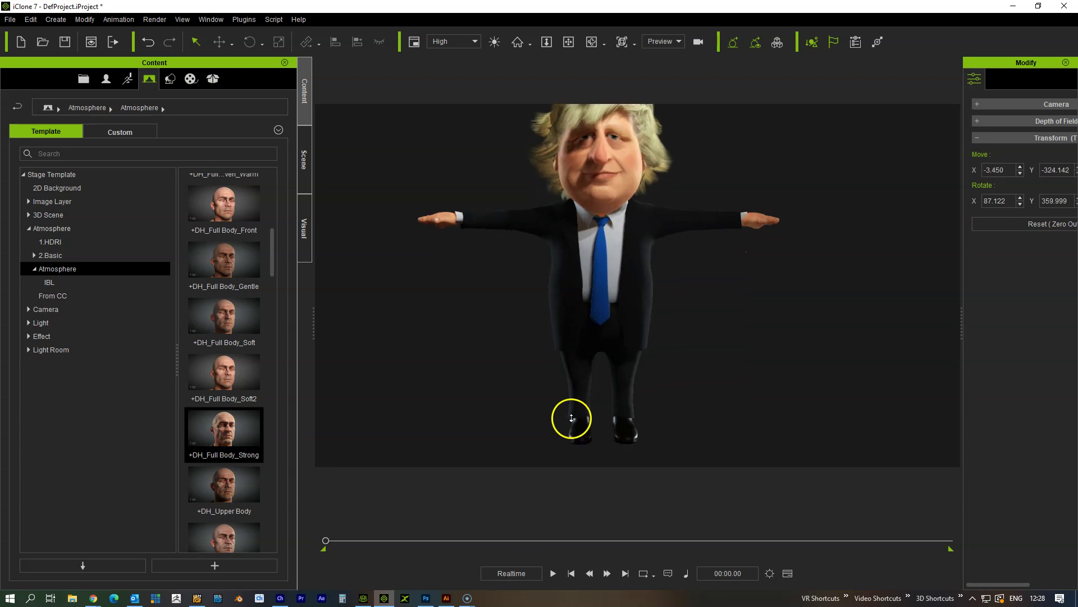
middle_drag(695, 180, 584, 225)
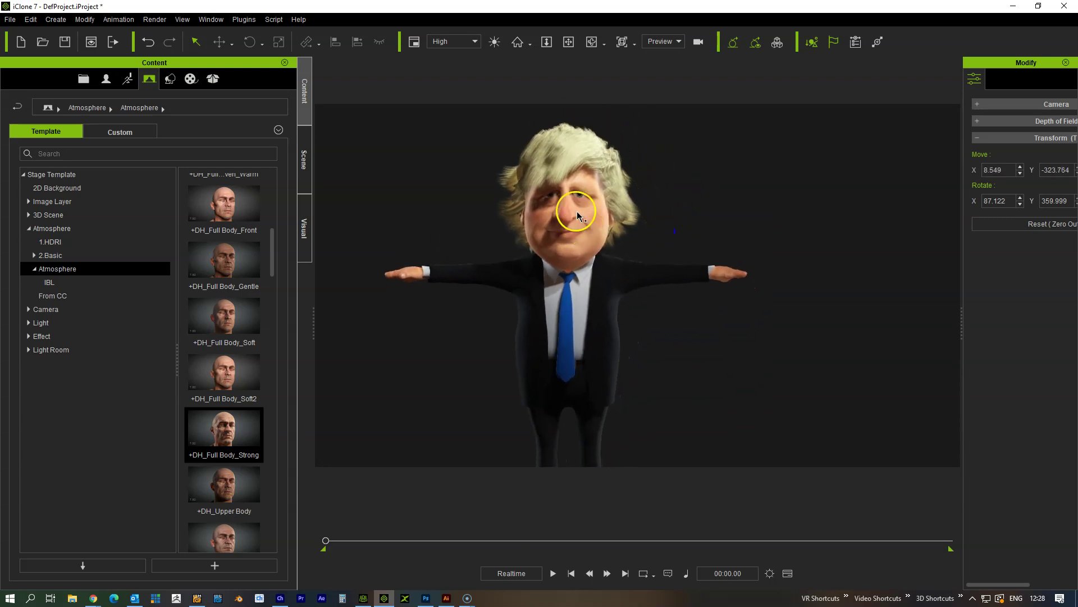
click(304, 163)
- Expand the scene's lights and switch Key_02, Key_03 and Key_04 off and on to judge each
click(15, 168)
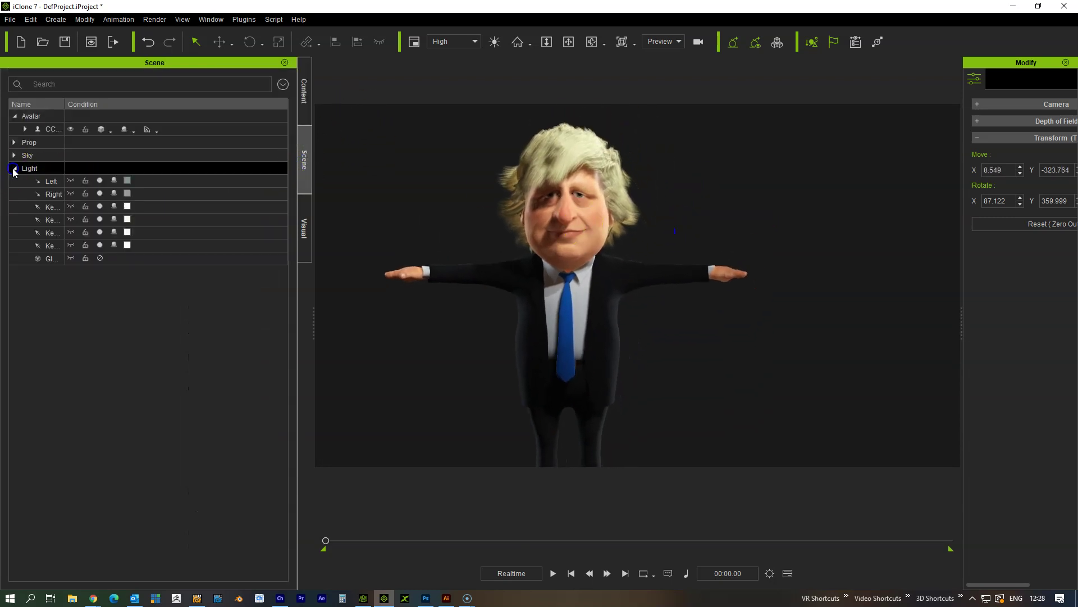
drag(65, 104, 93, 103)
click(147, 181)
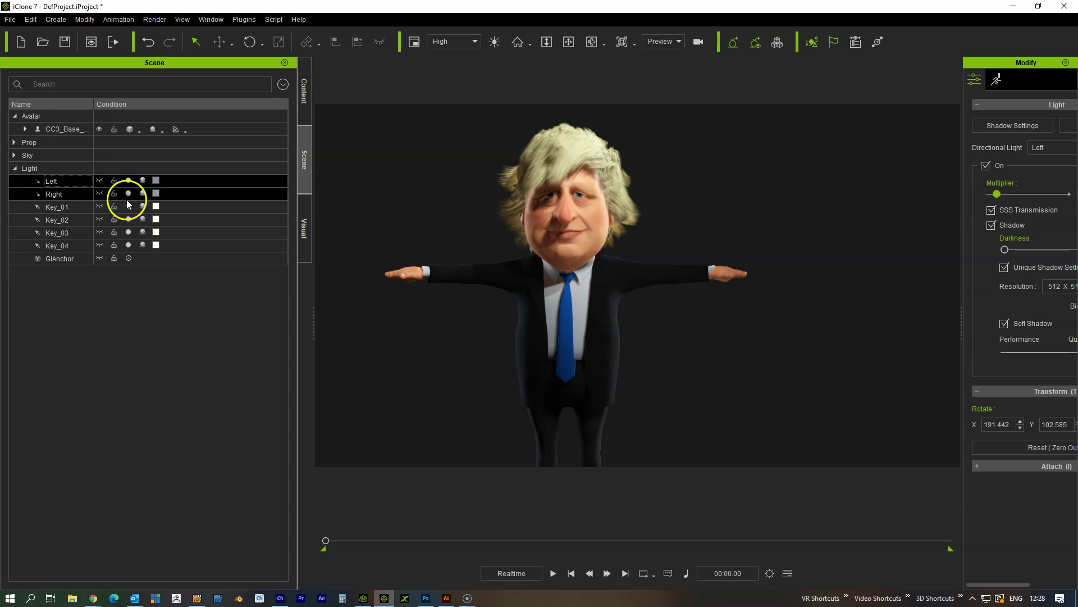
click(129, 197)
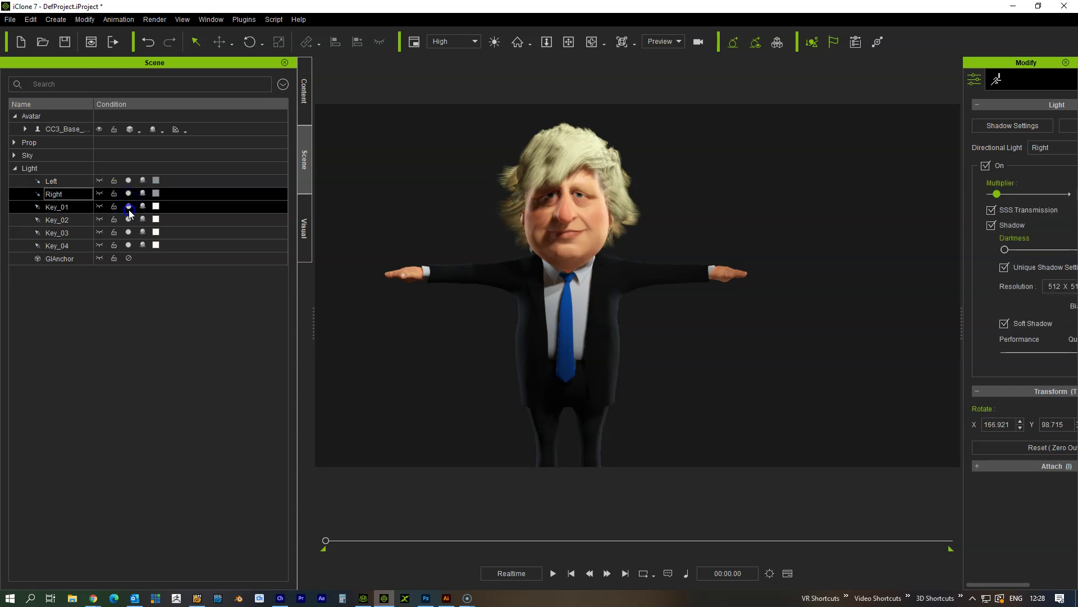
click(129, 207)
ctrl+click(128, 220)
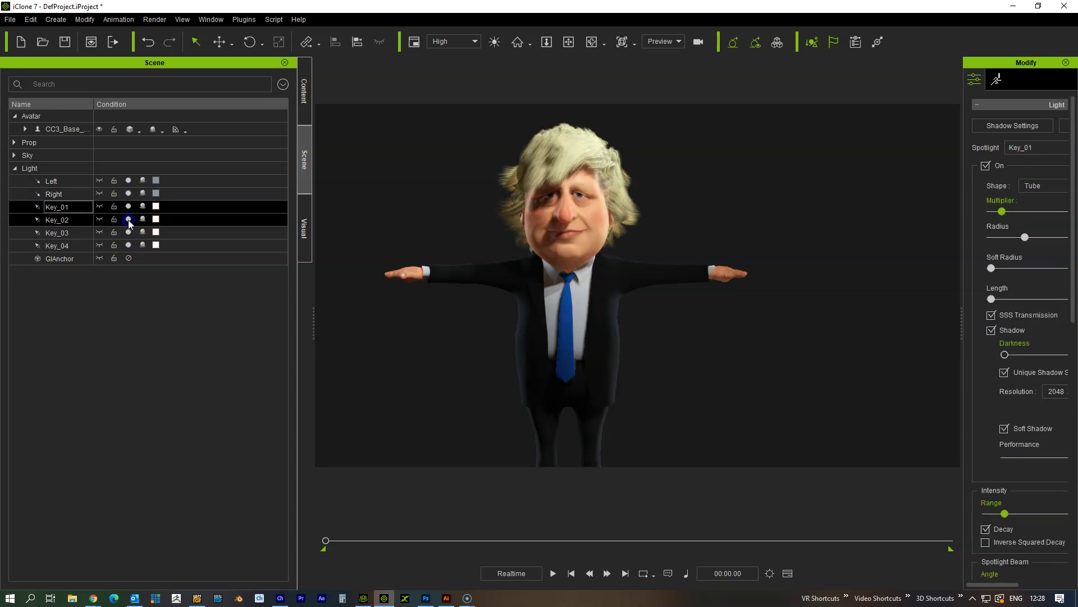
click(128, 220)
click(129, 220)
click(128, 232)
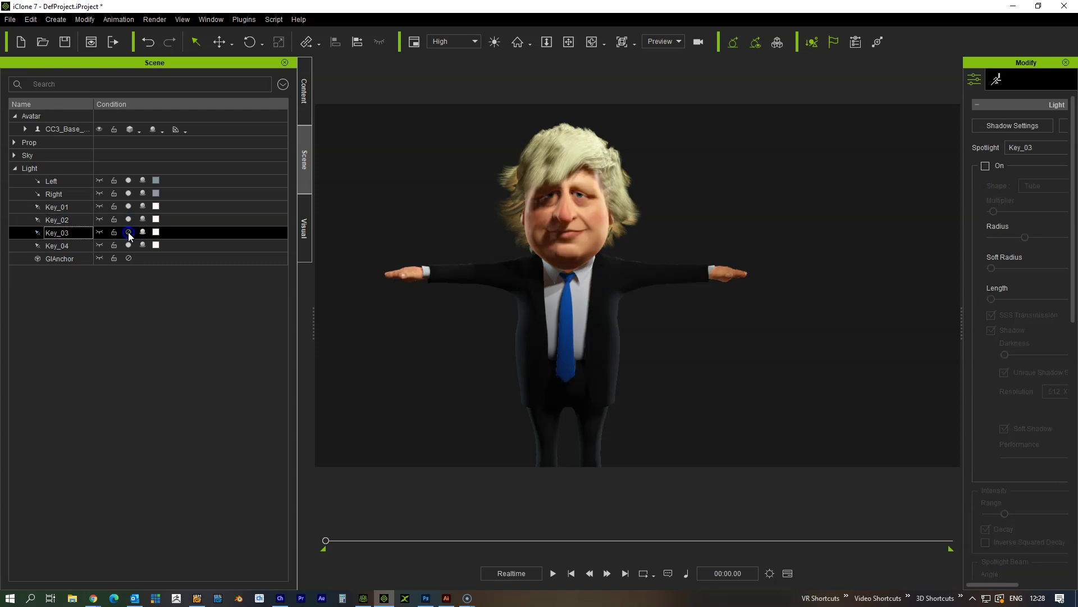
click(128, 232)
click(128, 245)
click(128, 245)
- Toggle the Left light, then slightly lower the Multiplier of the Left and Key_01 lights
click(128, 183)
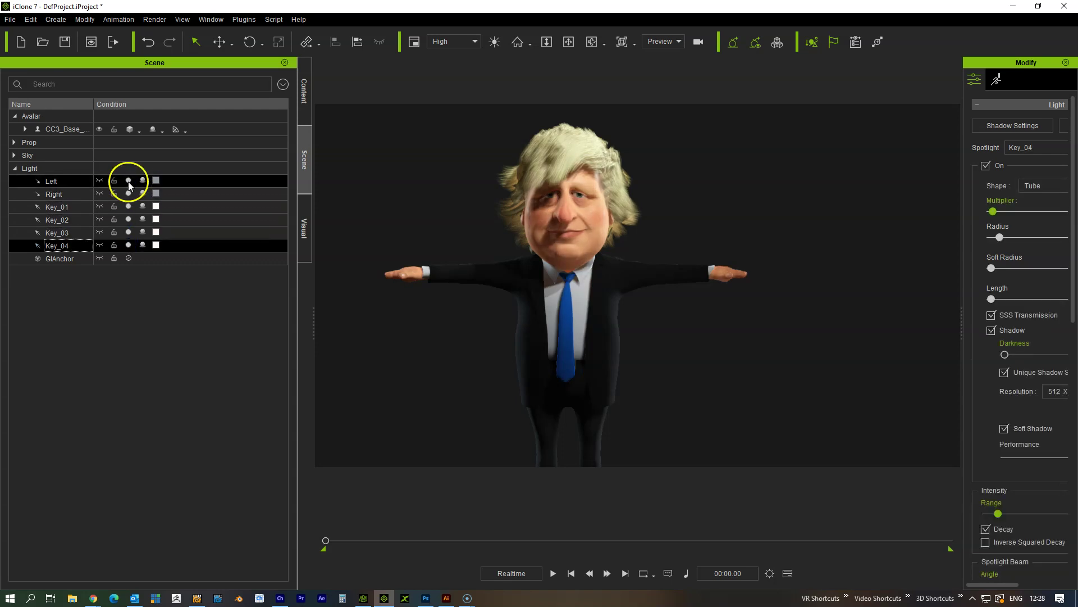
click(128, 180)
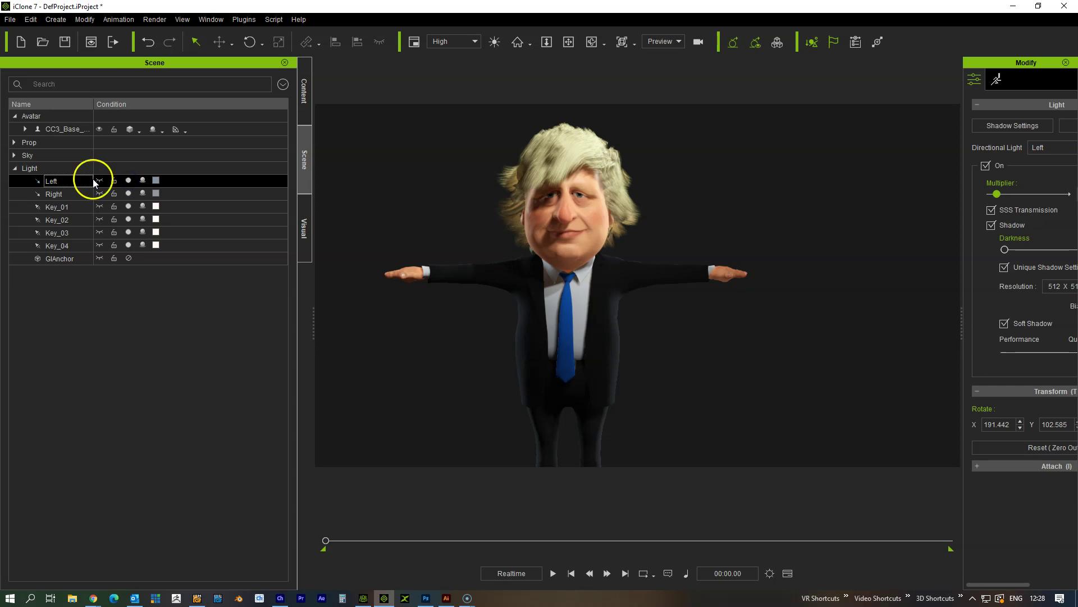
drag(995, 194, 992, 195)
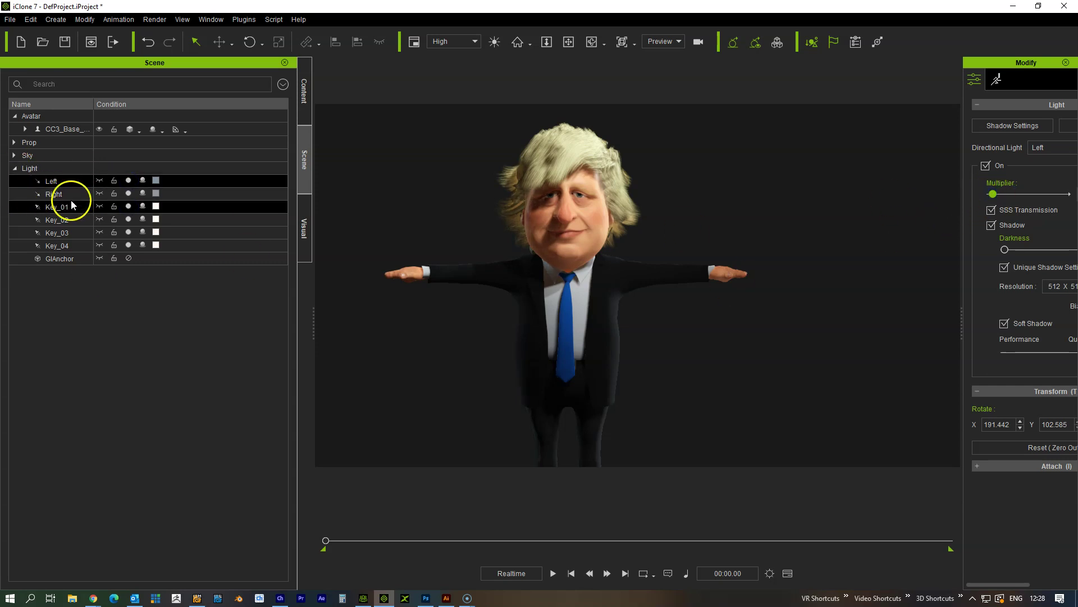
click(128, 207)
click(1002, 211)
drag(1003, 212, 1001, 217)
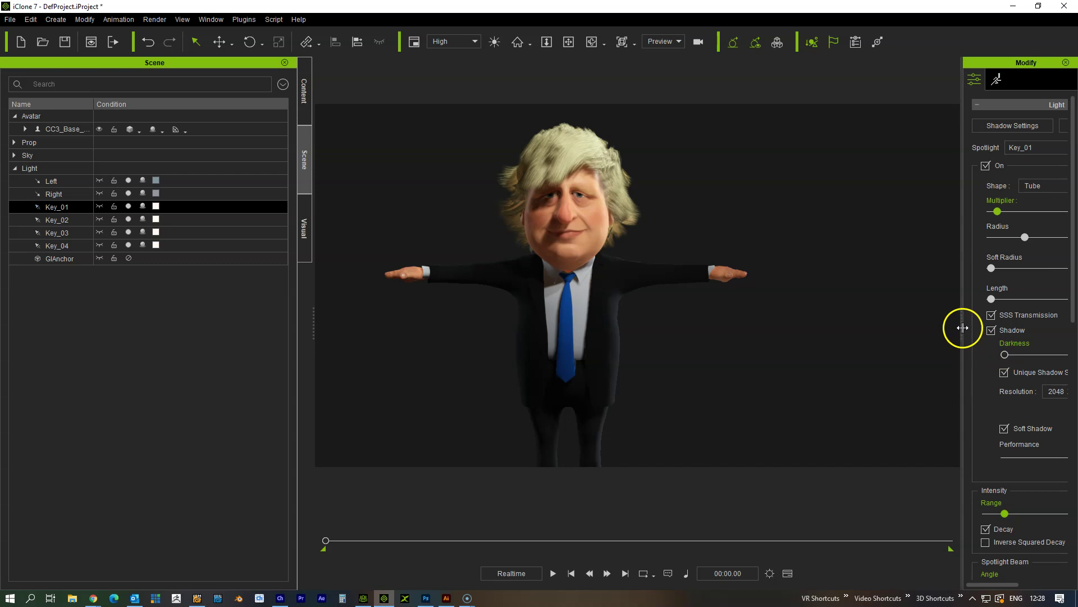
drag(964, 332, 893, 333)
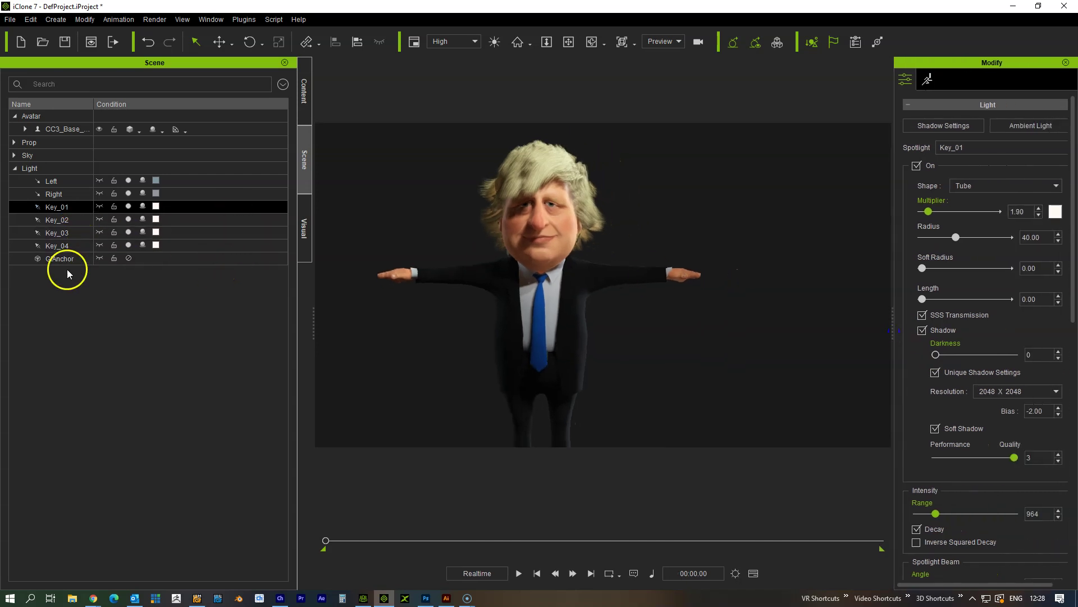
- Set the Key_03 spotlight's Multiplier to 0.16
click(128, 245)
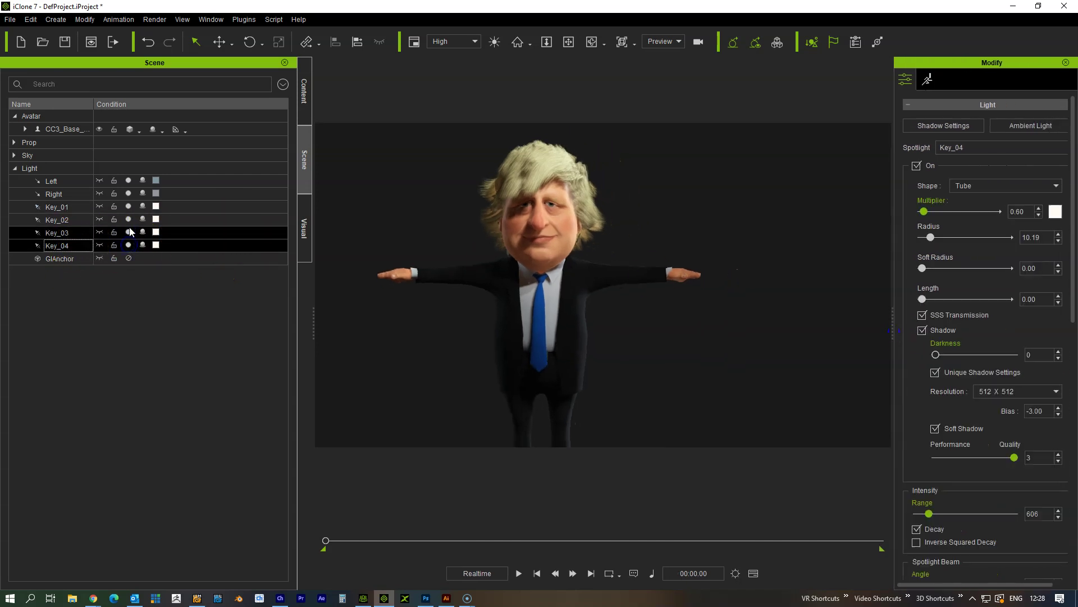
click(130, 231)
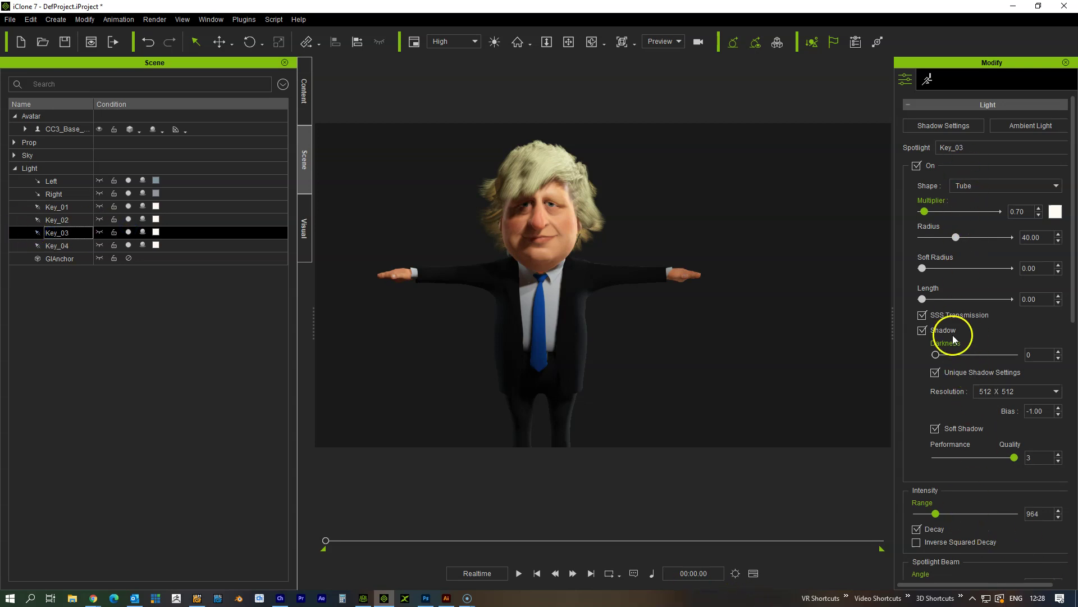
drag(924, 213, 923, 213)
middle_drag(594, 330, 789, 266)
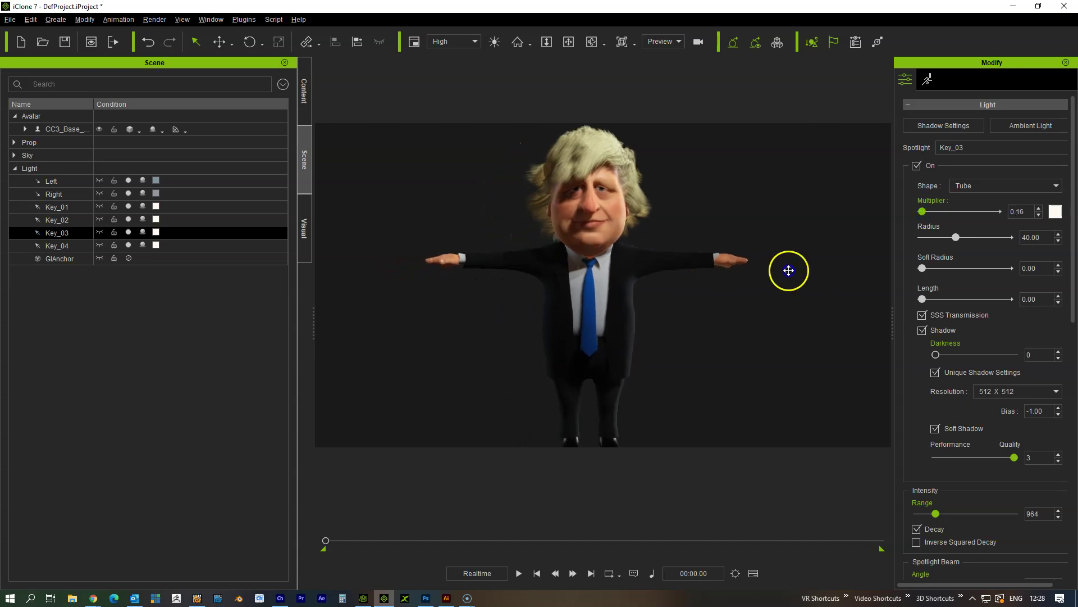
- Pan, orbit and zoom the viewport to recentre the character
middle_drag(650, 329, 646, 339)
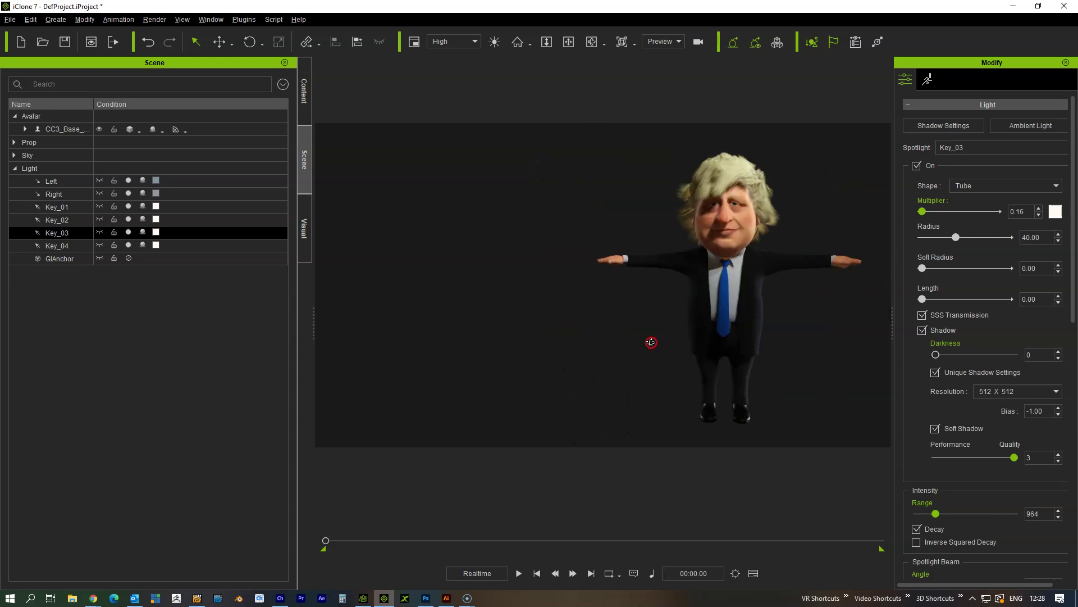
click(761, 318)
right_drag(763, 318, 719, 319)
mouse_move(694, 227)
right_down()
mouse_move(684, 229)
mouse_move(695, 247)
right_up()
click(695, 247)
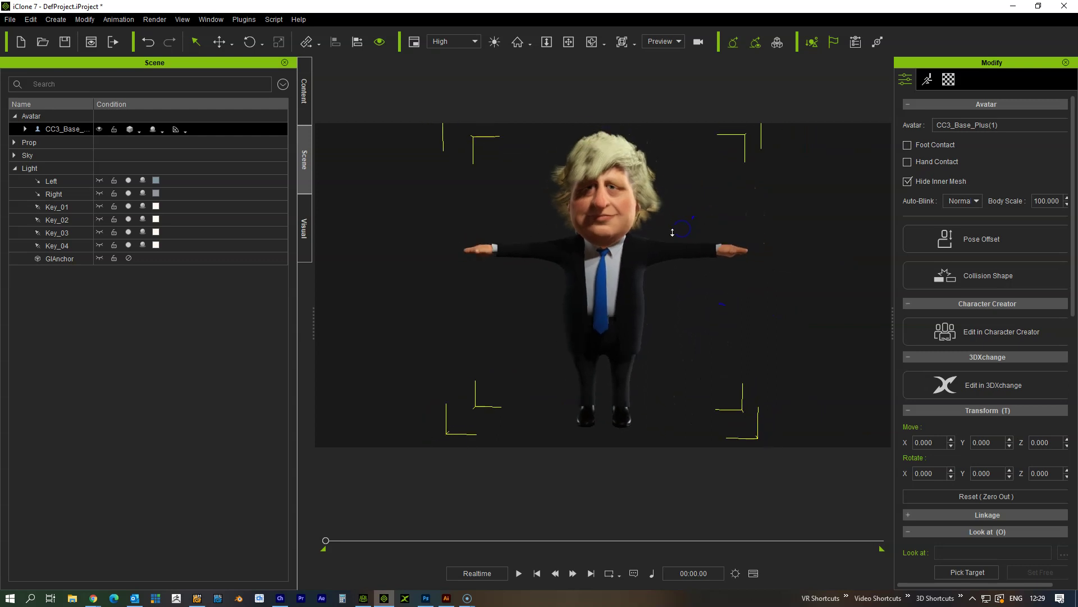
middle_drag(695, 247, 645, 275)
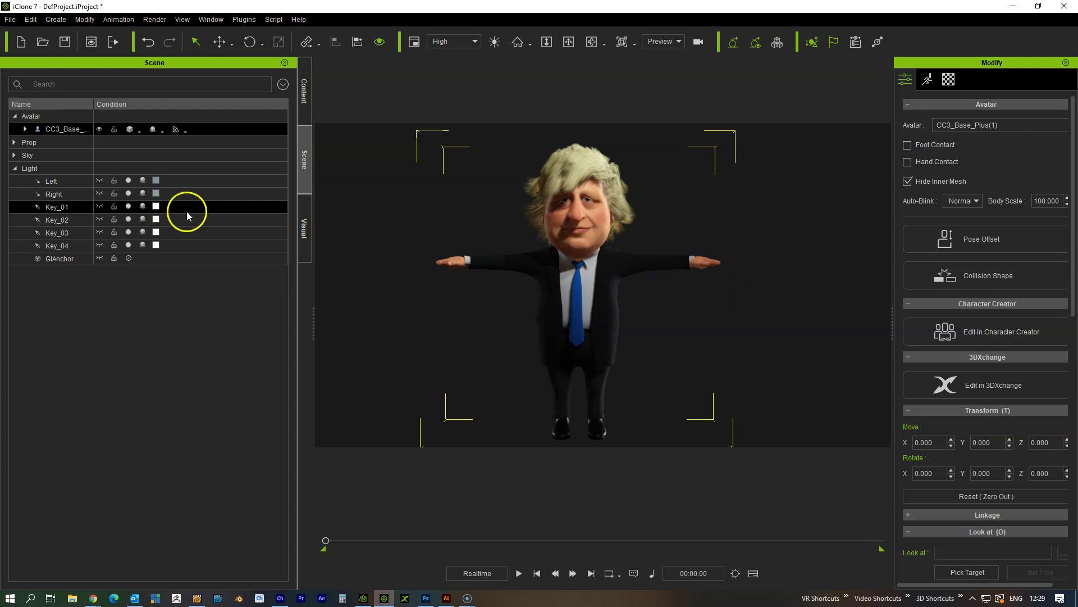
- Turn on ambient occlusion in Visual Settings and adjust its strength
click(303, 228)
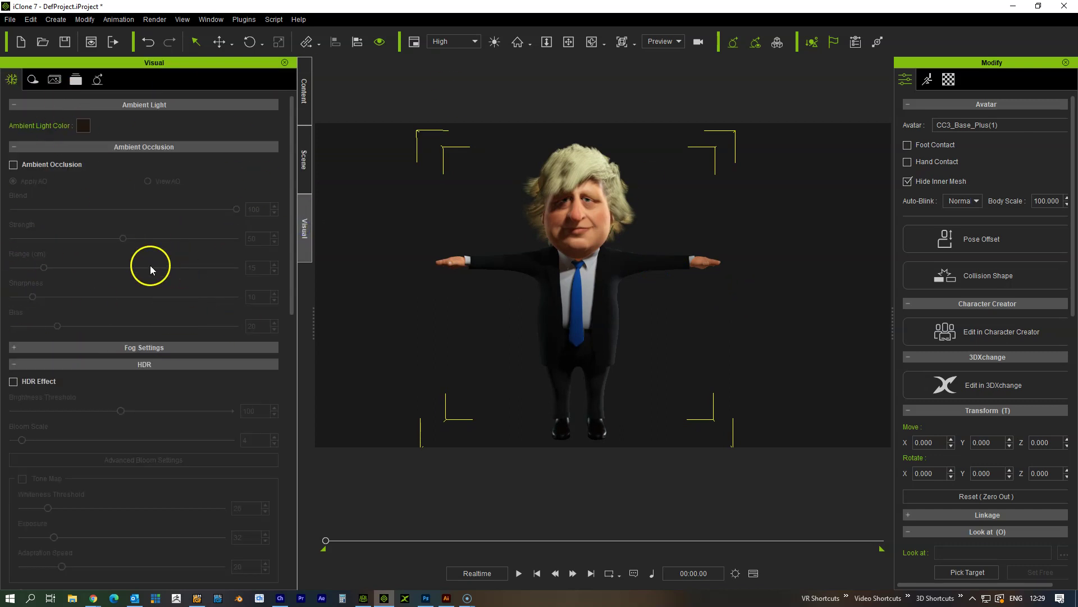
click(13, 164)
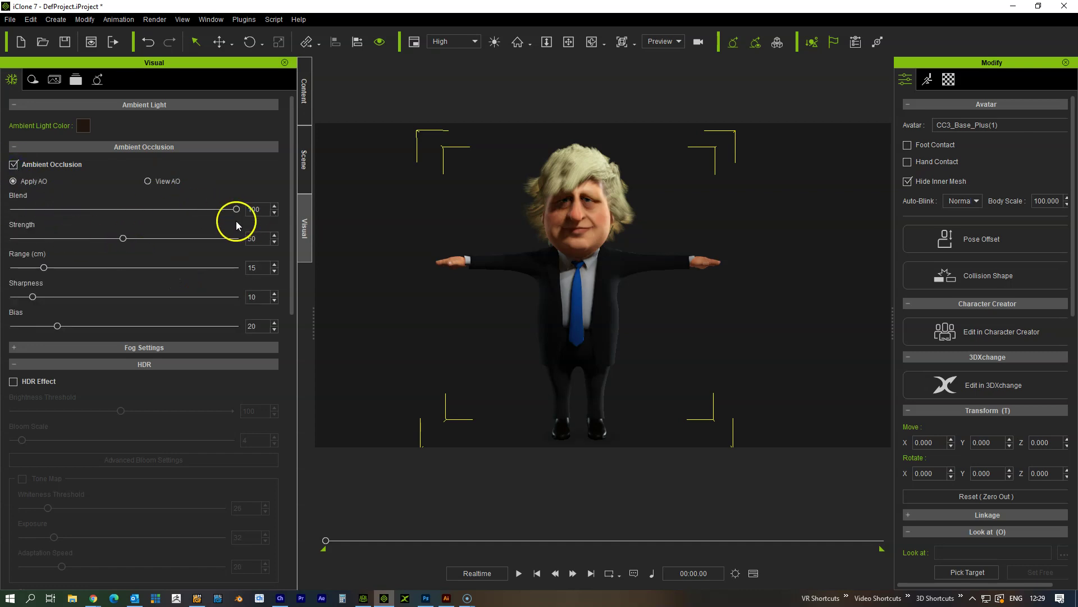
mouse_move(128, 238)
mouse_down()
mouse_move(44, 238)
mouse_move(213, 249)
mouse_move(116, 237)
mouse_up()
- Enable HDR with bloom scale 12 and a raised brightness threshold
scroll(148, 415, down, 3)
click(13, 281)
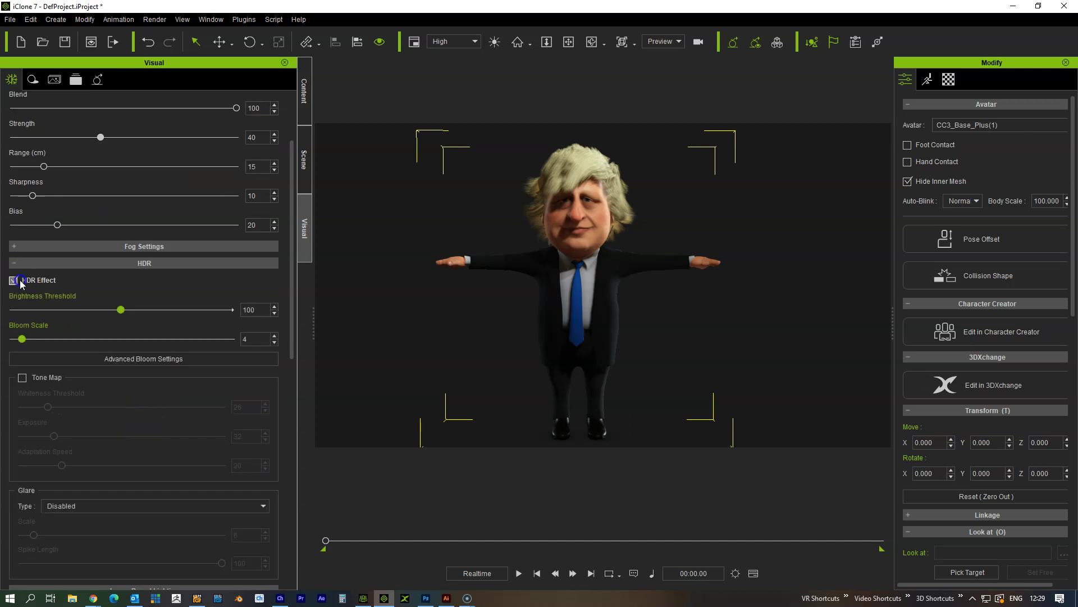
drag(20, 338, 70, 314)
click(13, 279)
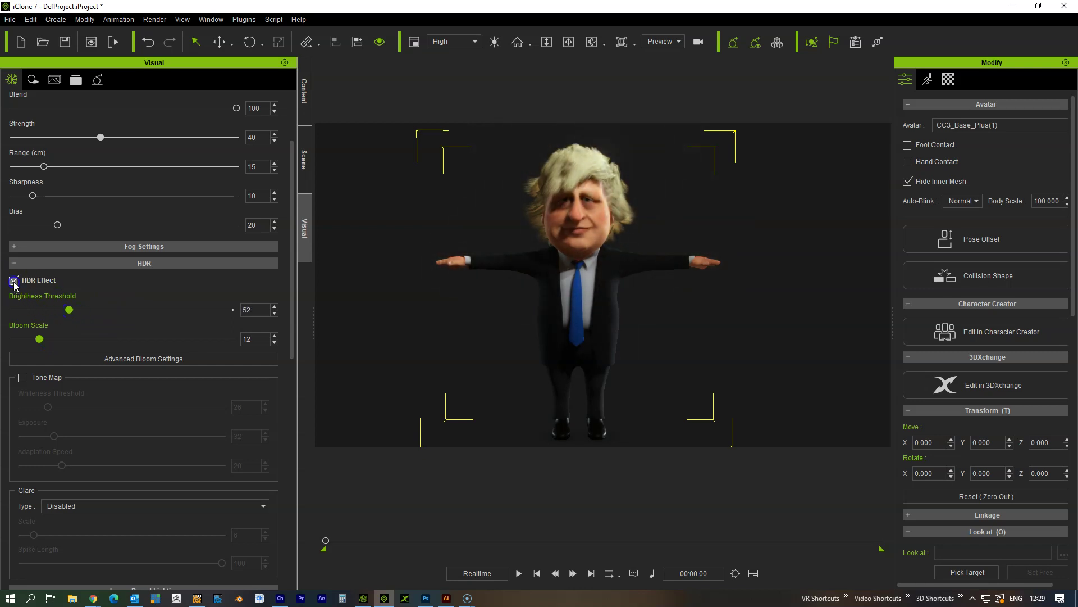
click(13, 280)
mouse_move(75, 313)
mouse_down()
mouse_move(57, 308)
mouse_move(88, 317)
mouse_up()
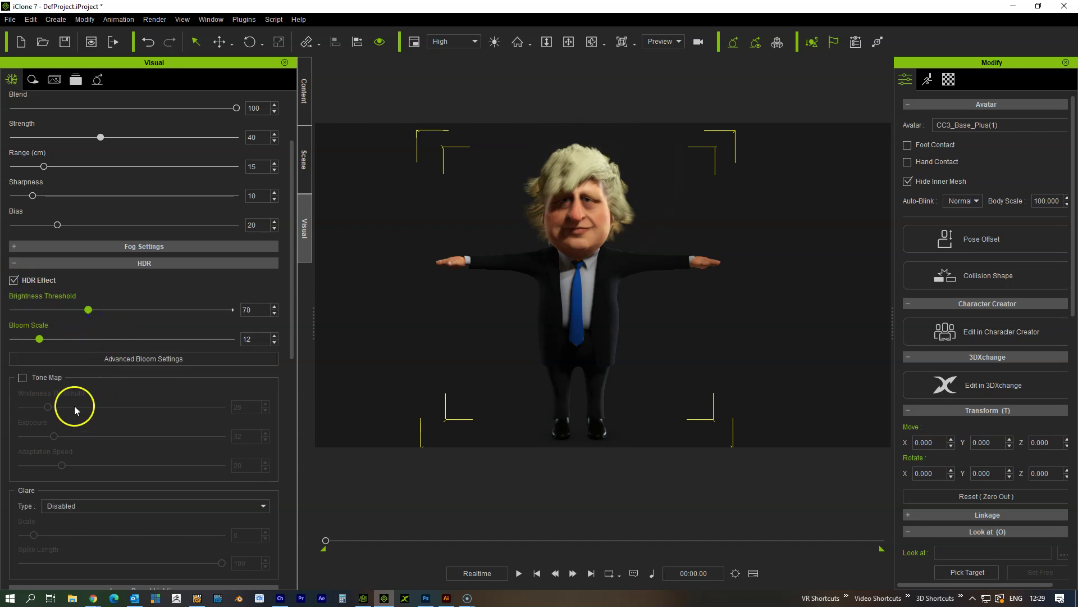
- Turn on Tone Map with whiteness threshold 254 and exposure 119
click(23, 377)
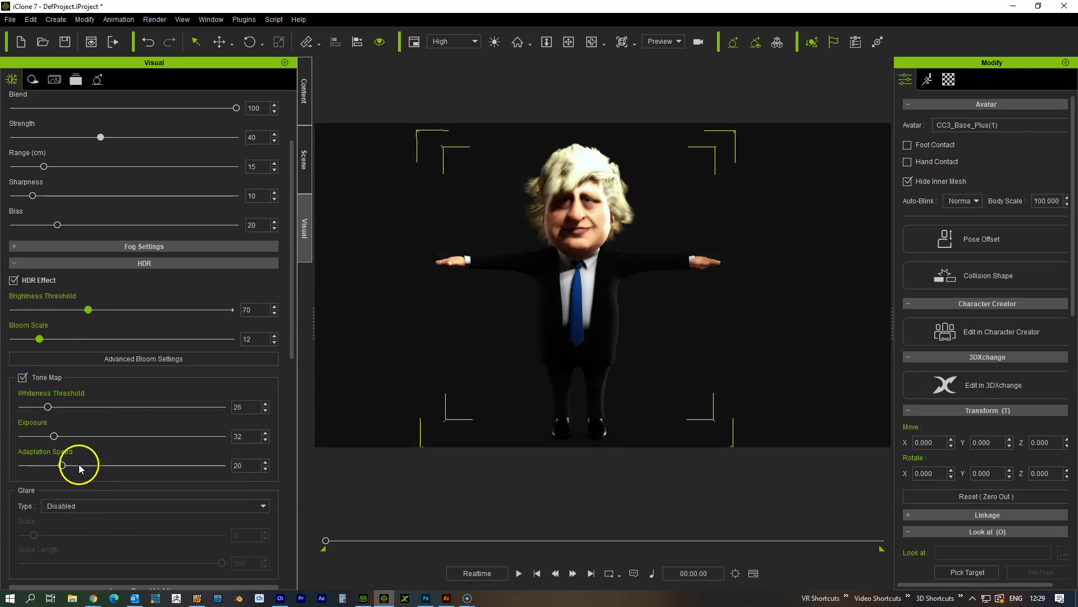
drag(49, 408, 122, 414)
drag(54, 436, 153, 437)
drag(139, 407, 177, 407)
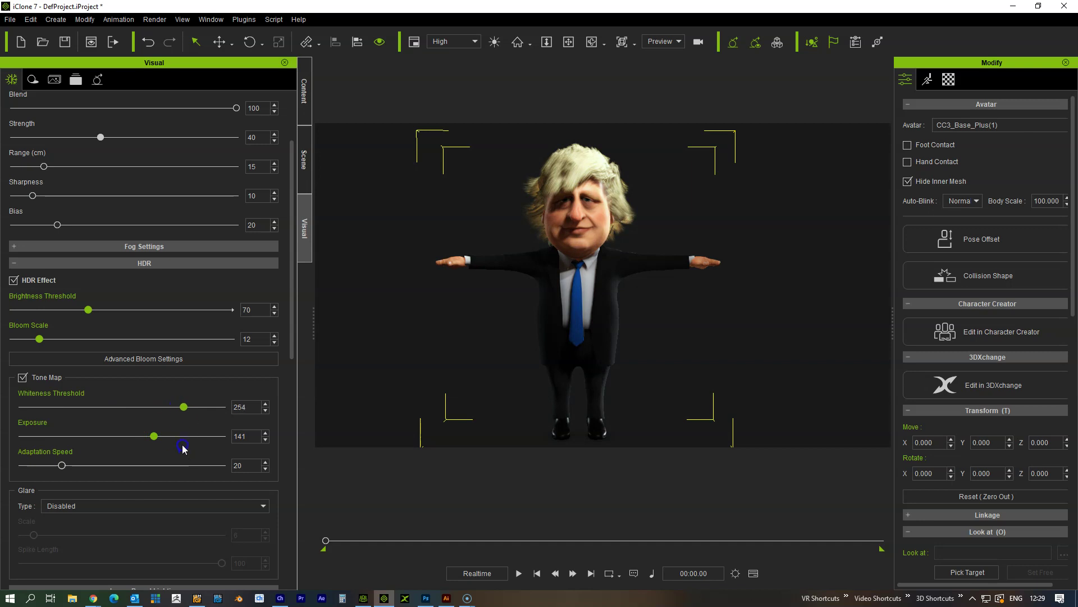
drag(156, 435, 145, 443)
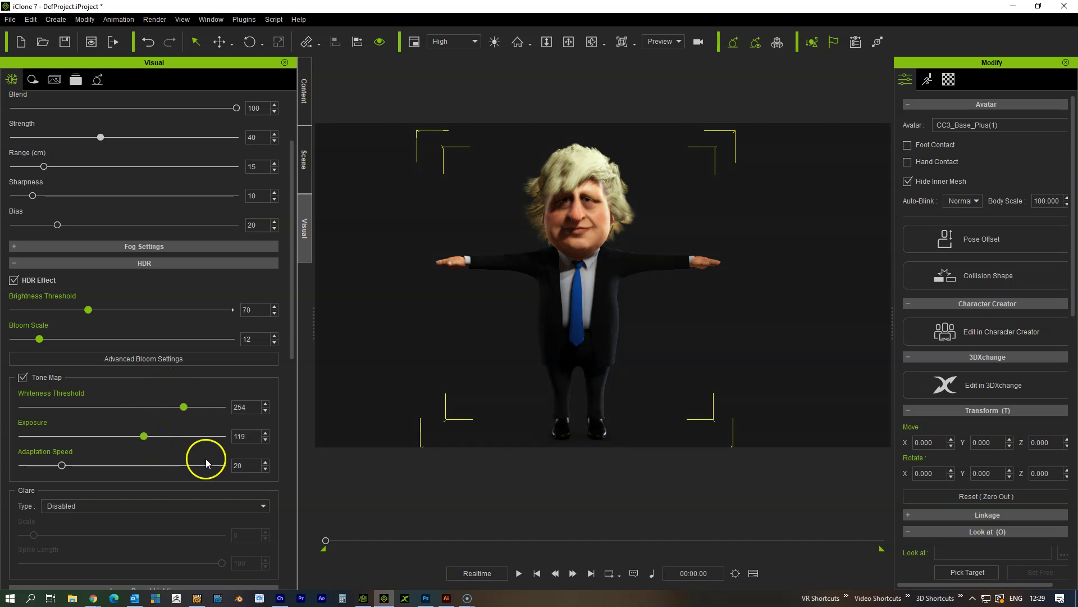
- Toggle tone mapping off and on repeatedly to compare the render, leaving it on
click(22, 378)
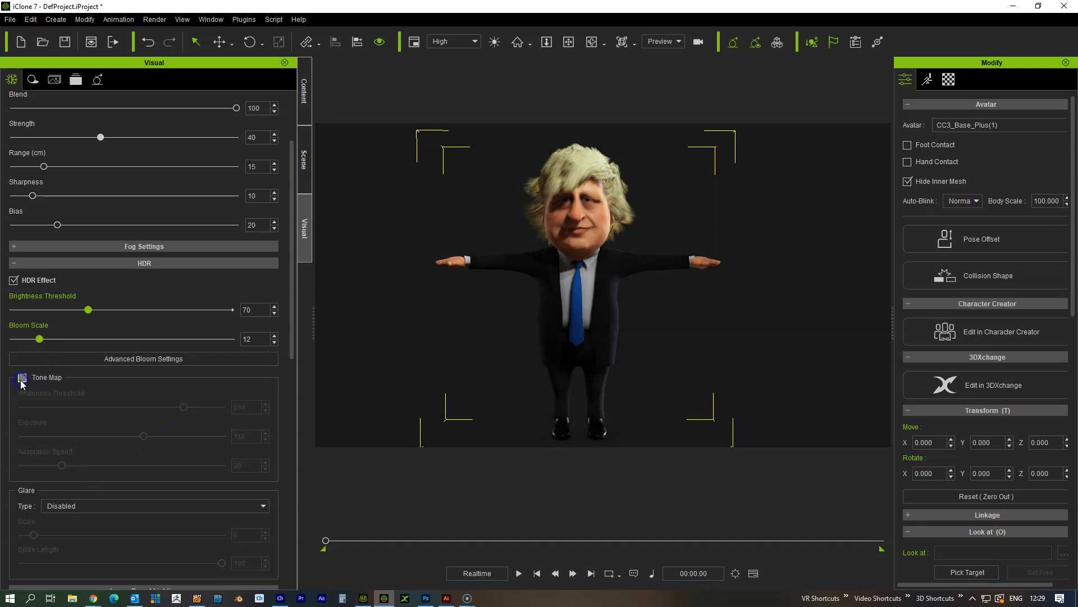
click(22, 378)
click(22, 378)
click(22, 379)
click(23, 379)
click(22, 378)
click(23, 378)
click(23, 379)
scroll(152, 496, down, 9)
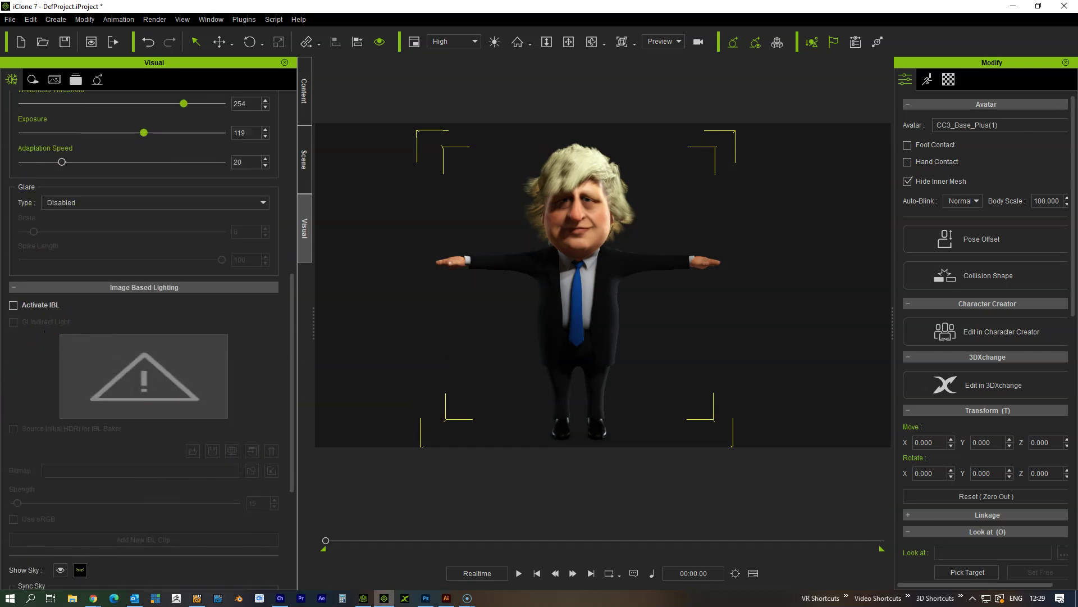
- Activate IBL with the KingsLynnStreet_01 HDRI at strength 23 and orbit to check the lighting
click(14, 306)
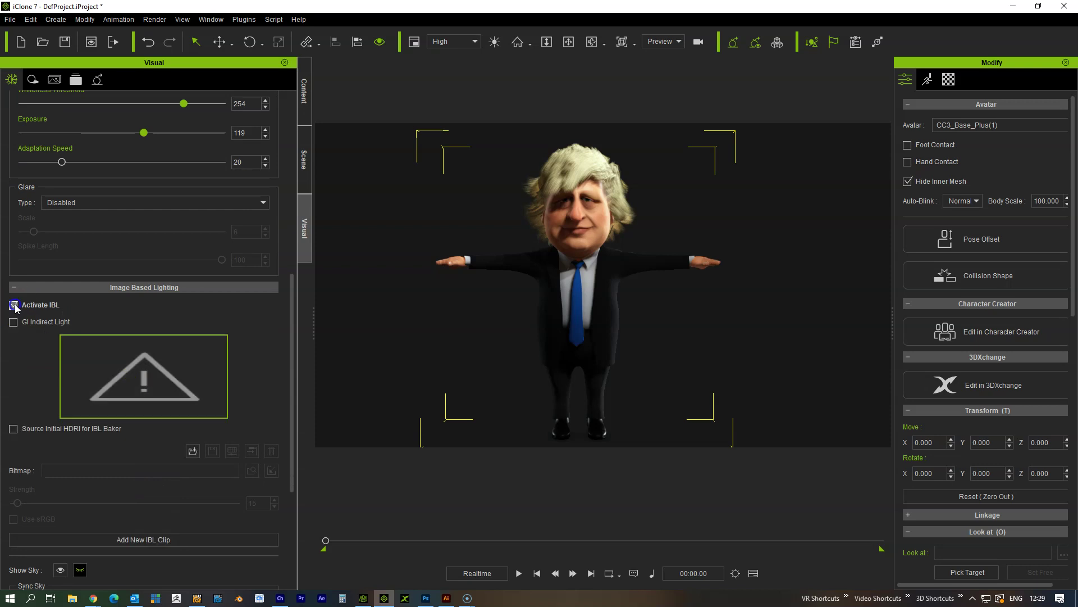
click(145, 394)
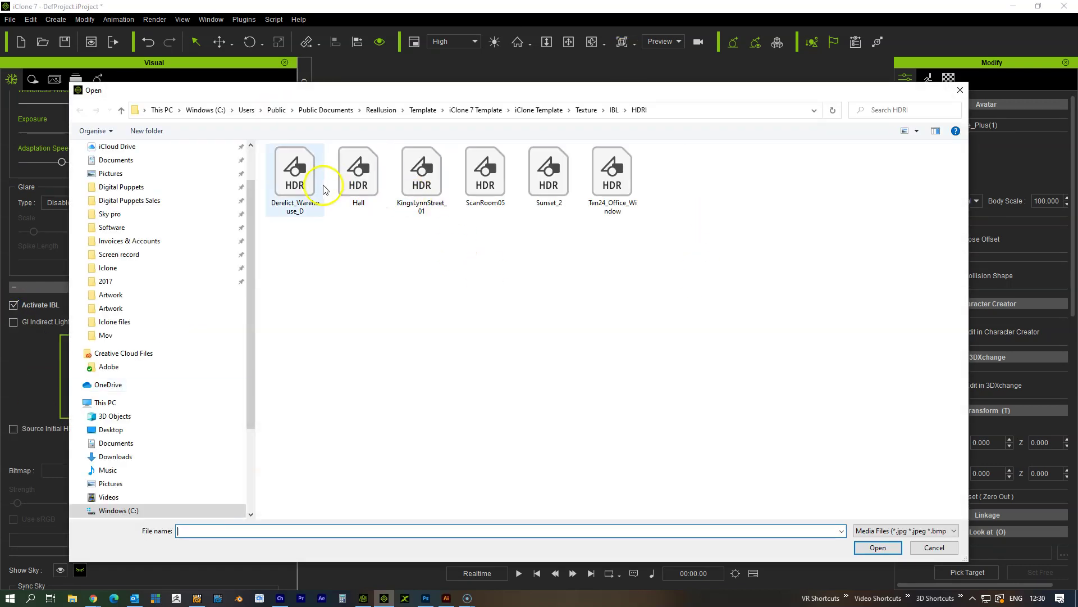
click(415, 172)
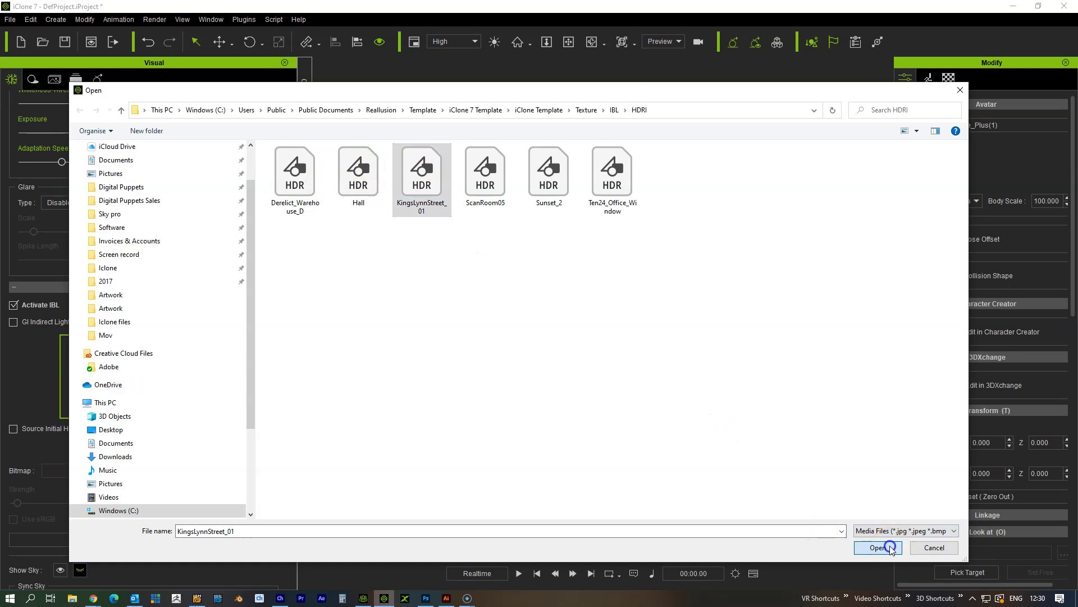
click(891, 548)
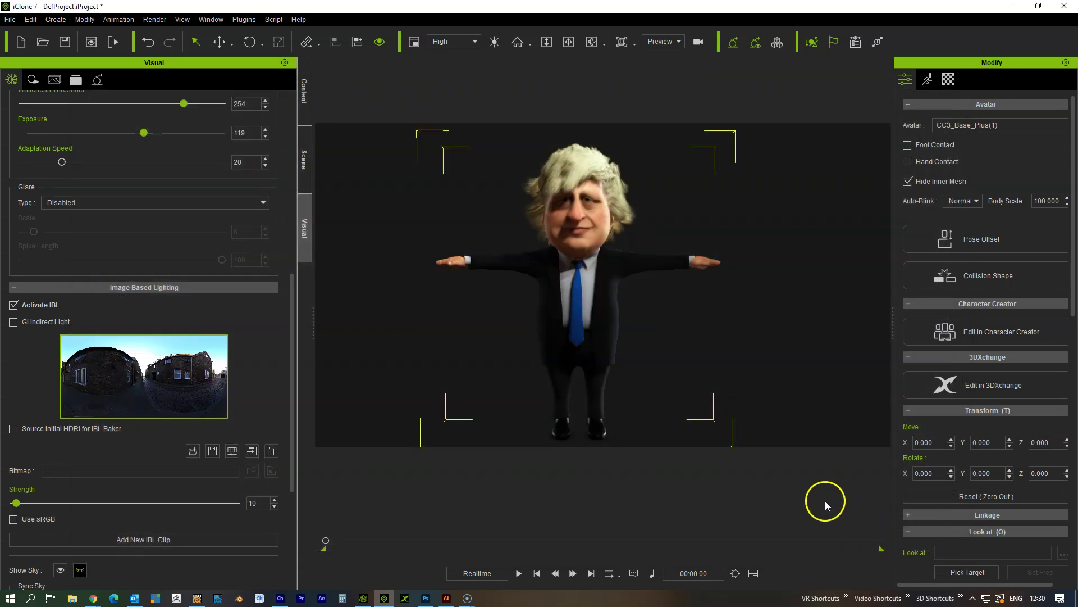
mouse_move(17, 502)
mouse_down()
mouse_move(29, 506)
mouse_move(19, 507)
mouse_up()
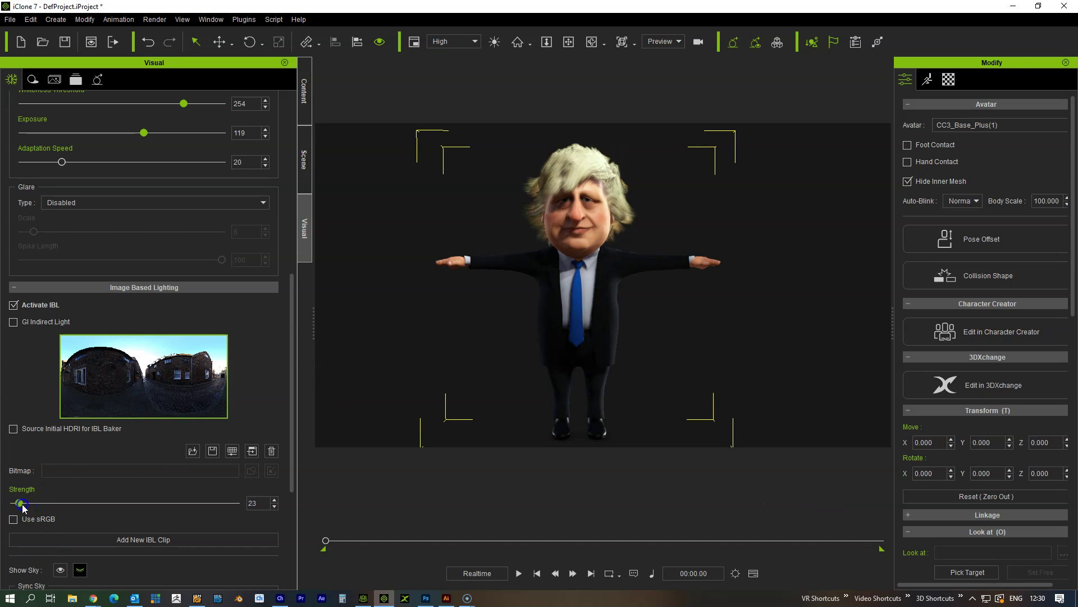
right_drag(438, 319, 668, 306)
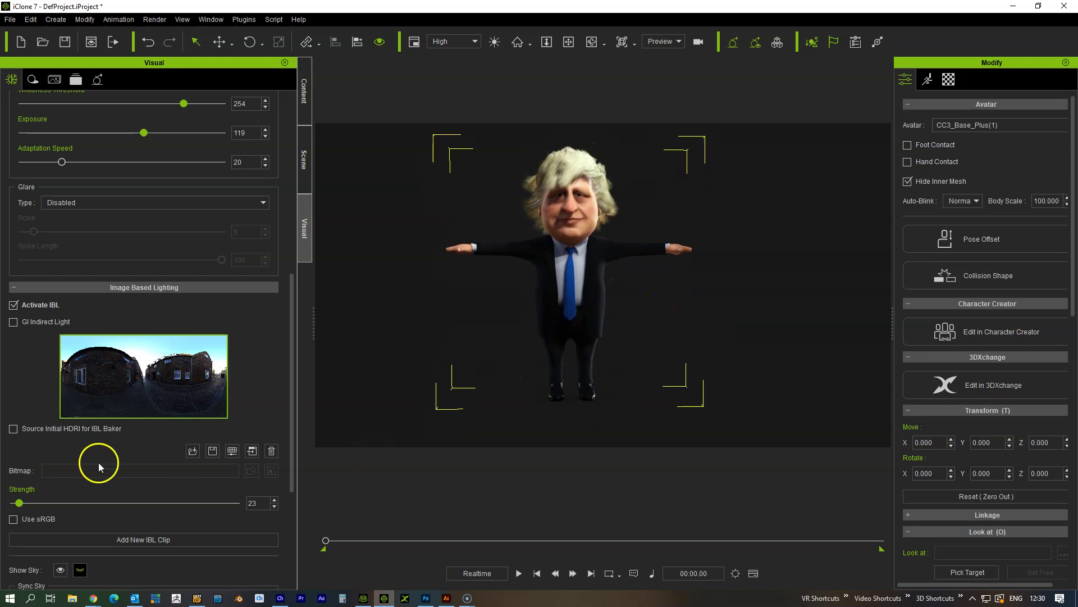
scroll(170, 521, down, 8)
scroll(99, 272, up, 7)
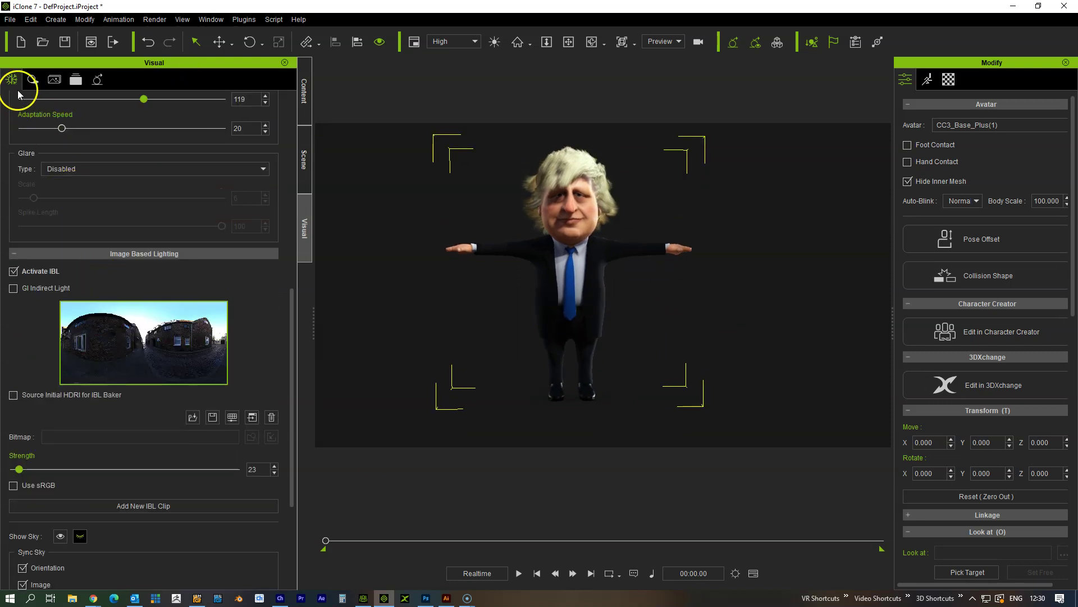
- Enable the Contrast_D, Blur and Color_Filter post effects
click(32, 80)
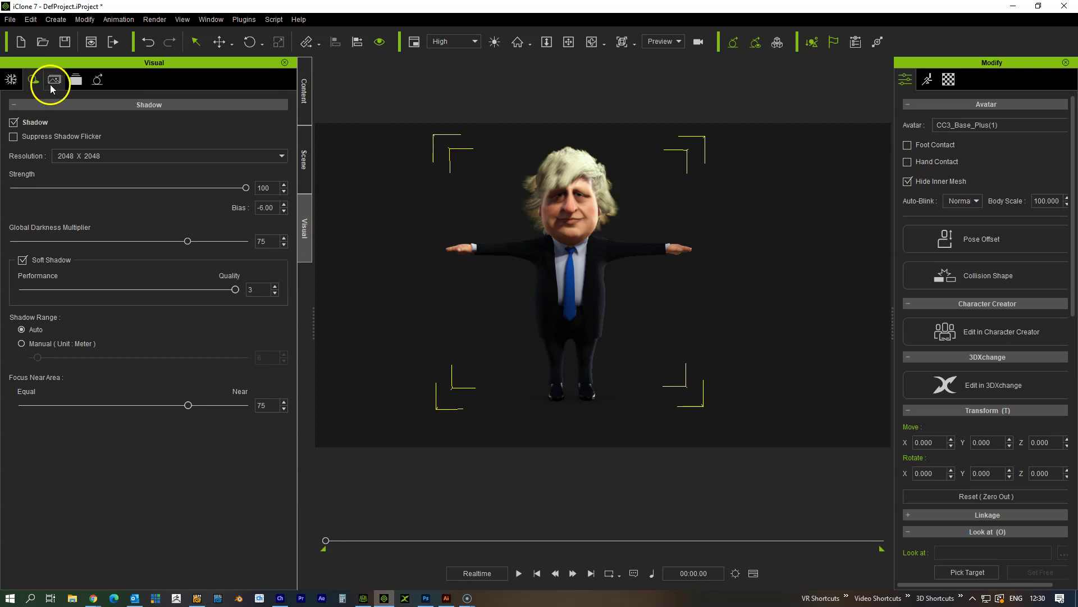
click(54, 80)
click(76, 81)
click(67, 151)
click(18, 181)
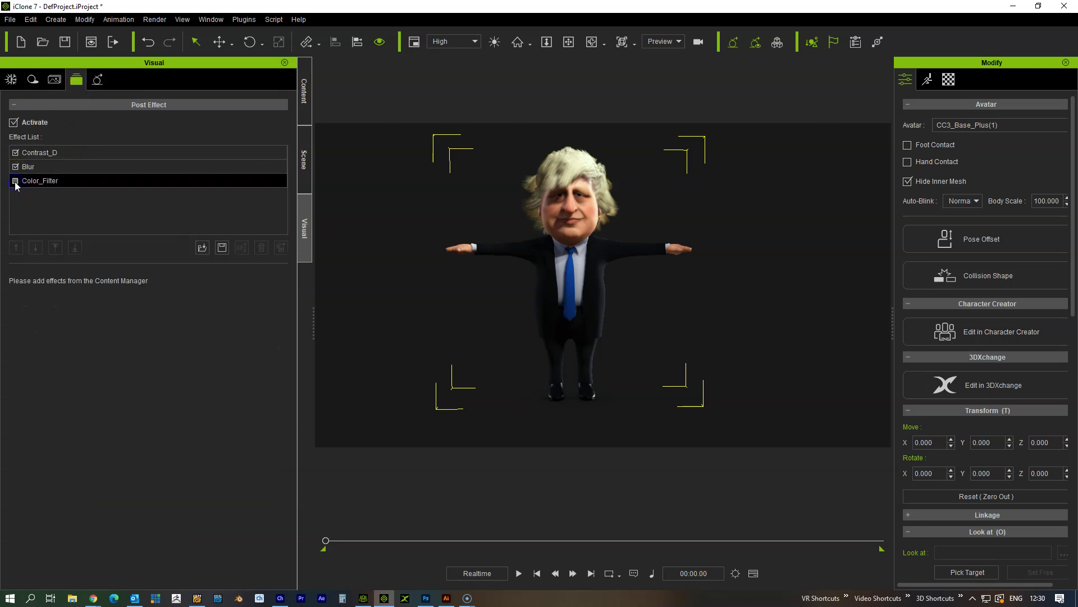
click(15, 167)
click(15, 152)
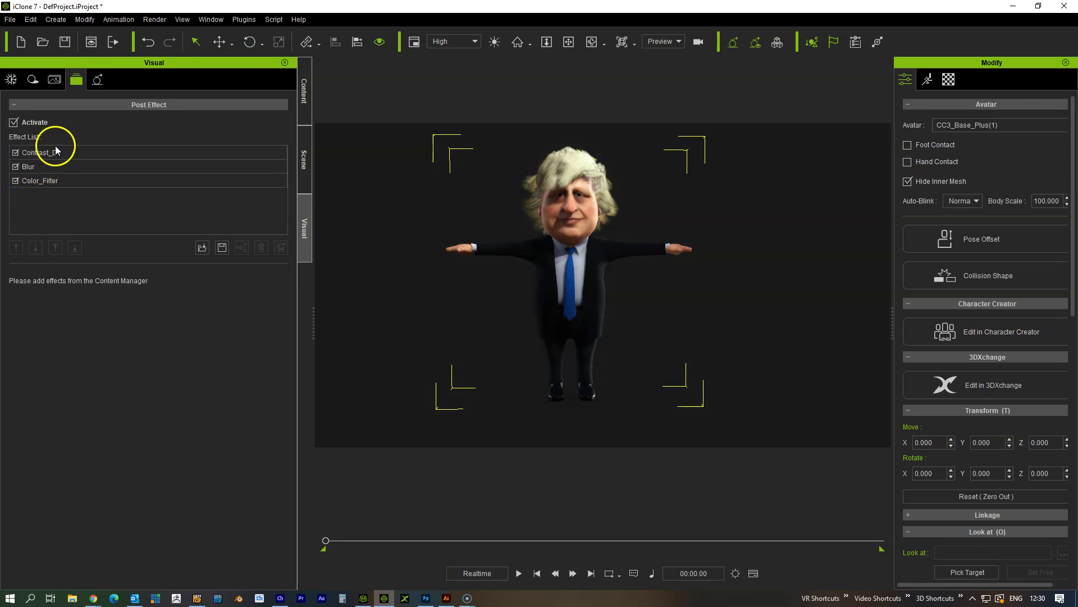
- Turn on global illumination and toggle it off and on to compare
click(98, 85)
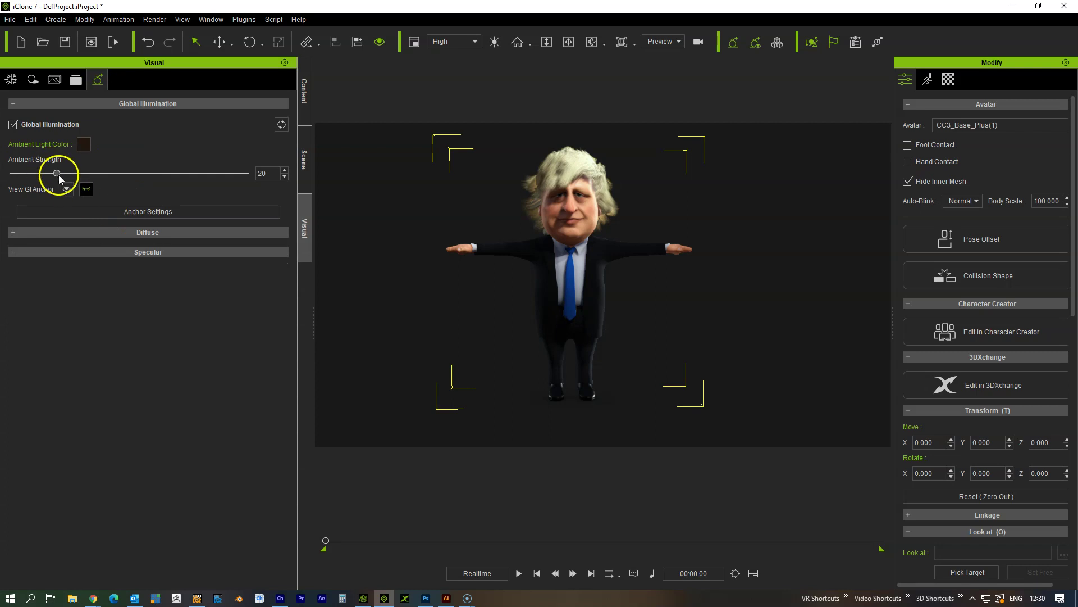
drag(72, 177, 105, 188)
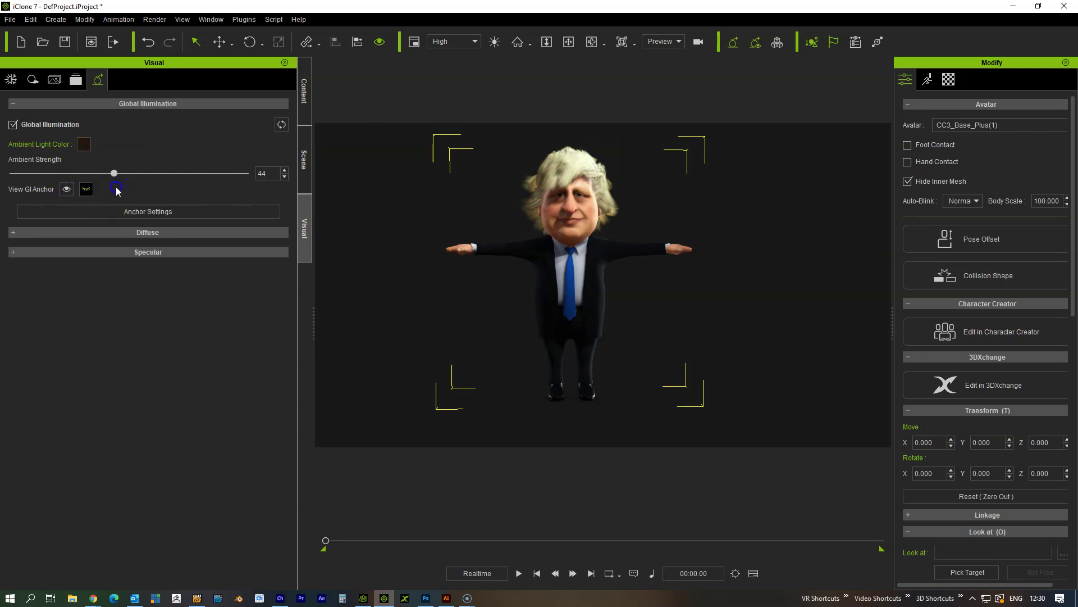
click(12, 125)
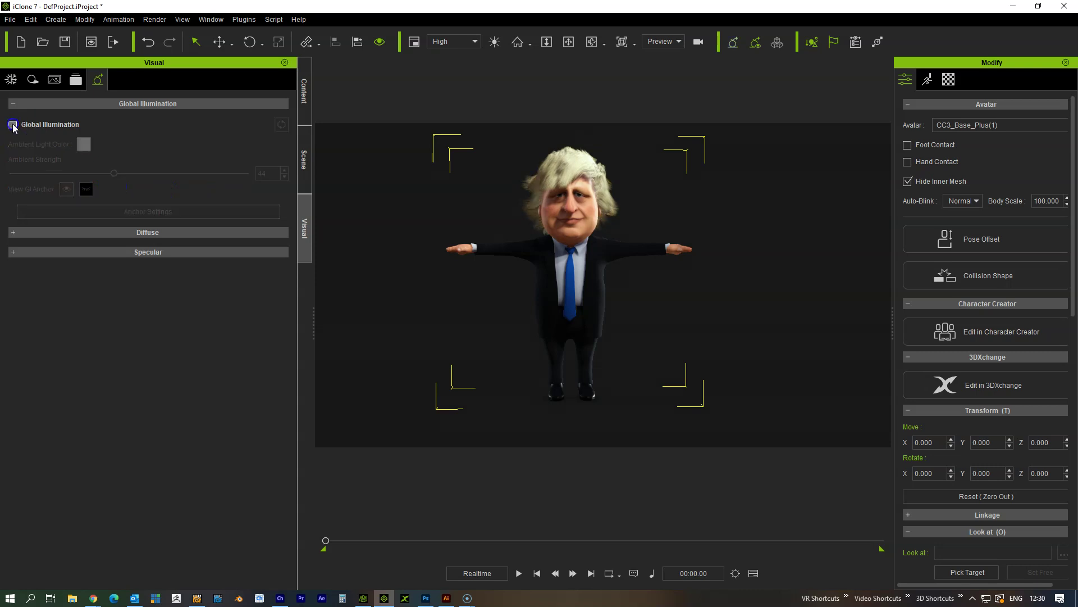
click(13, 125)
scroll(561, 261, up, 1)
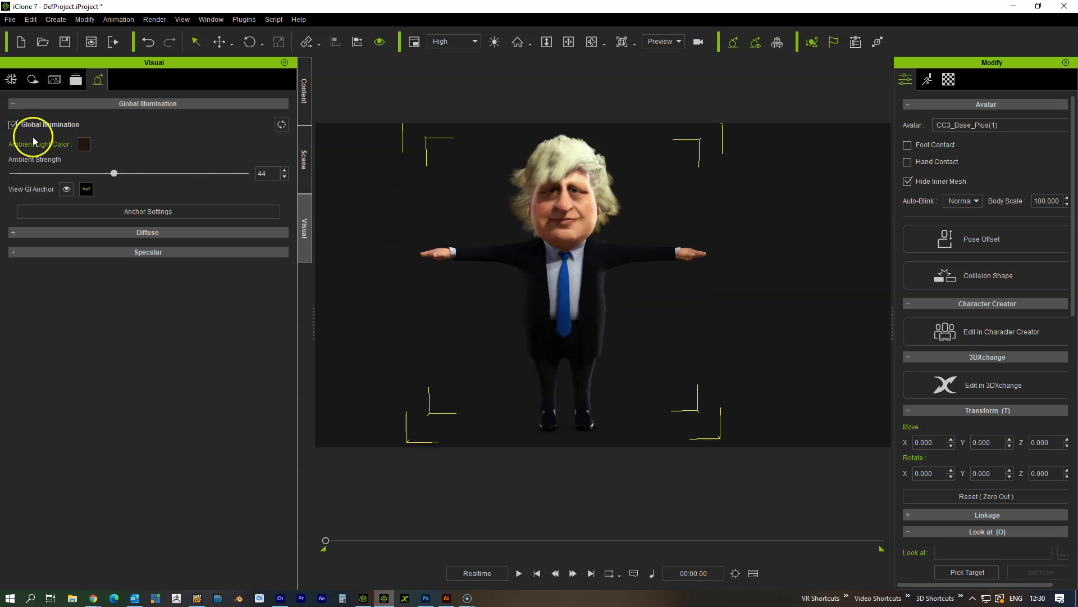
click(13, 124)
right_drag(467, 286, 516, 285)
click(12, 124)
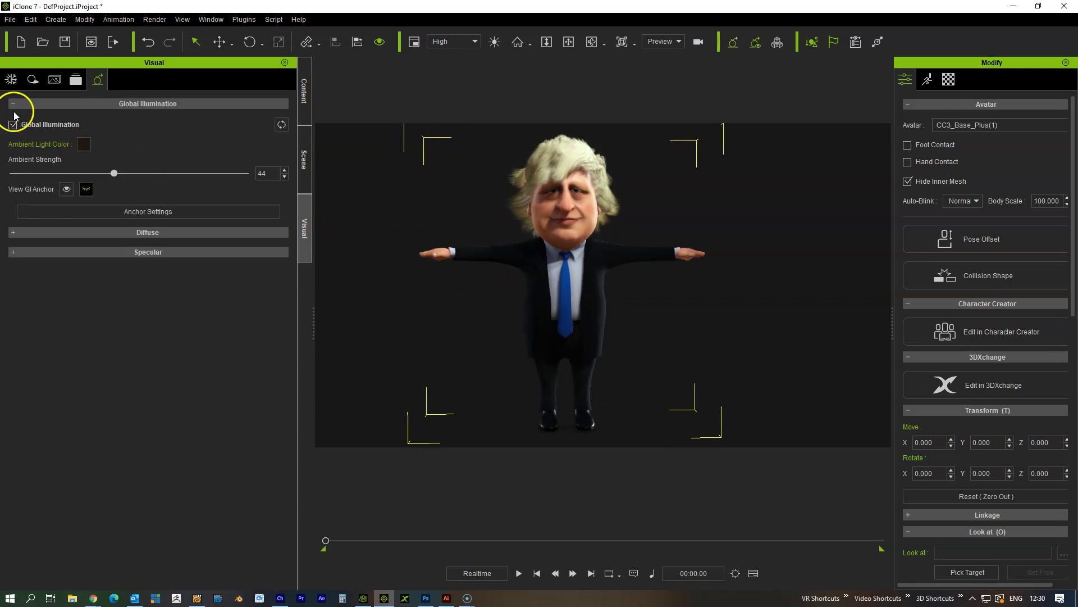
- Lower the GI ambient strength to 32 and orbit to the character's profile
drag(114, 173, 46, 173)
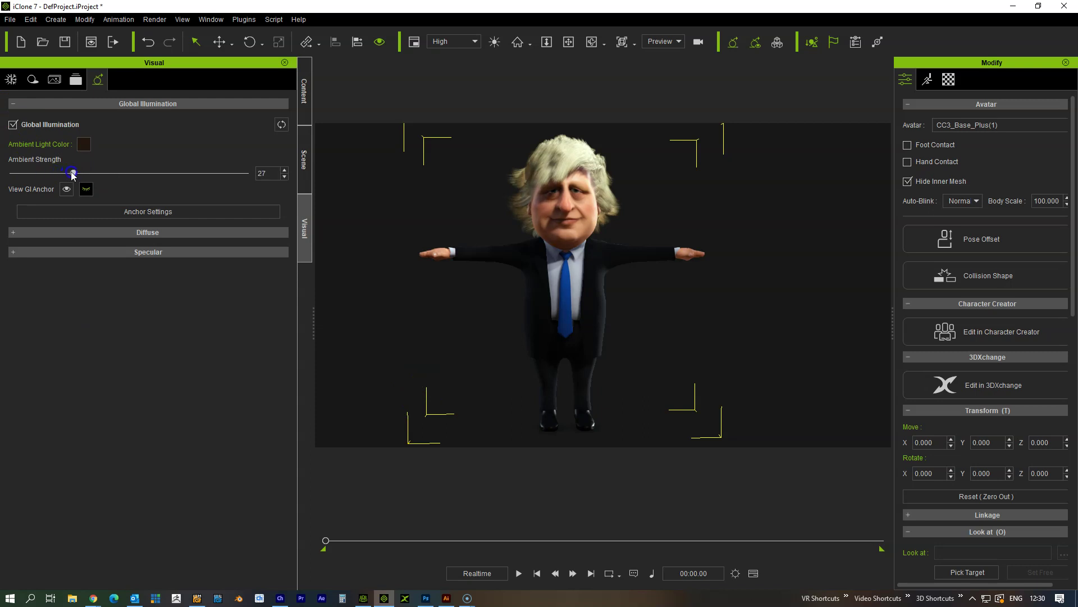
right_drag(560, 299, 496, 306)
scroll(599, 269, up, 3)
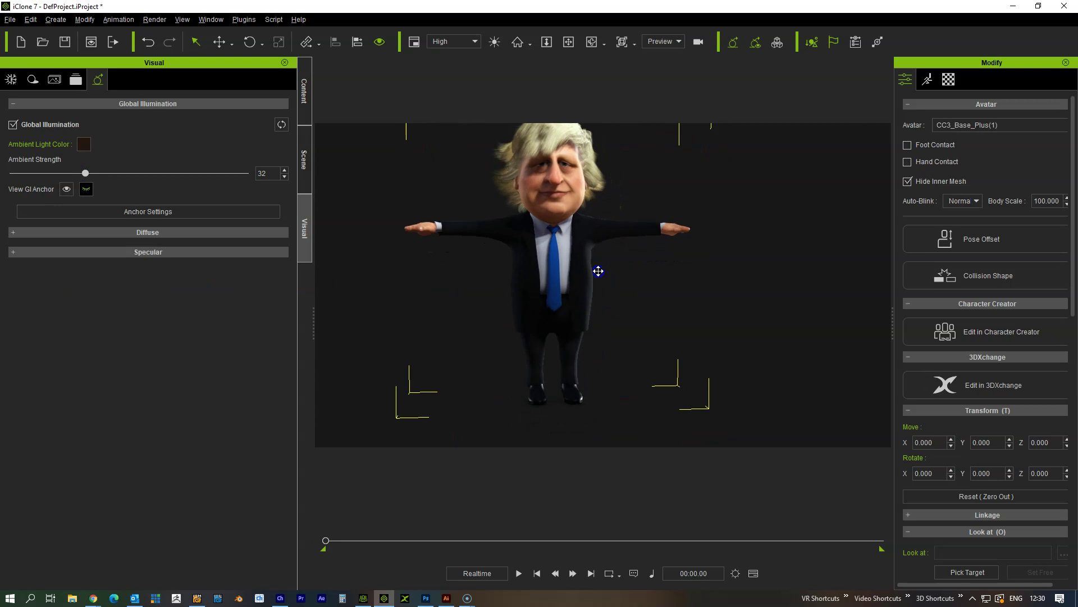
right_drag(656, 298, 609, 291)
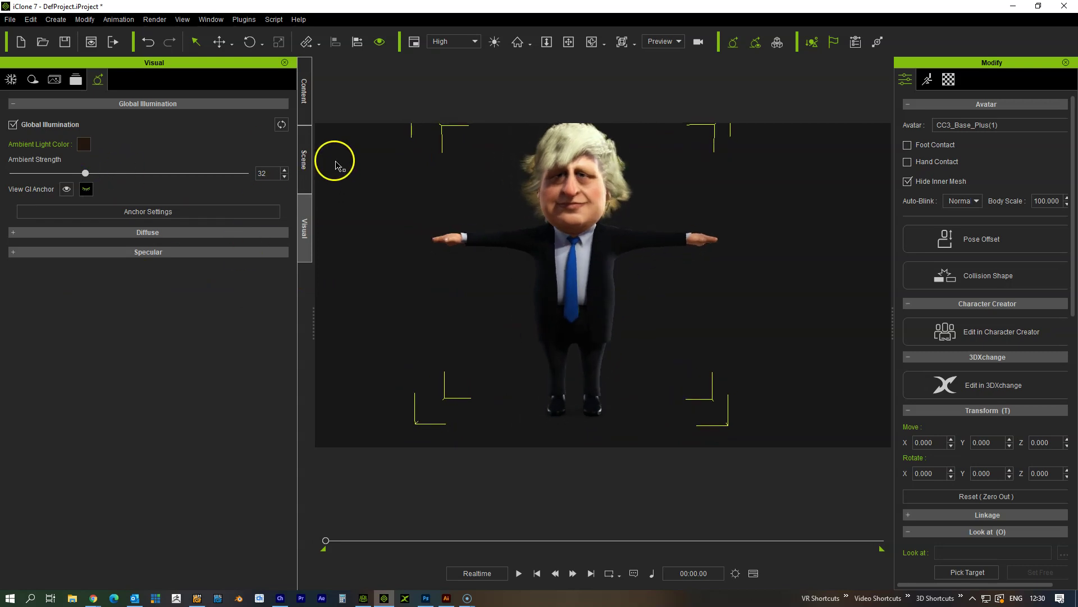
click(304, 90)
- Select the character's hair and lower its material shadow threshold to 21
click(304, 169)
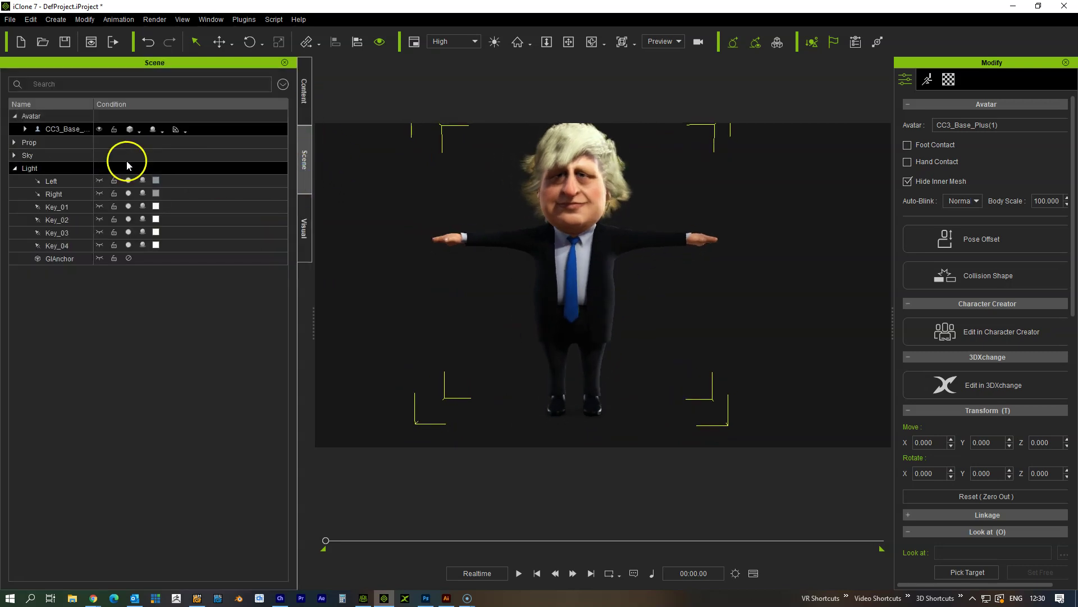
click(13, 142)
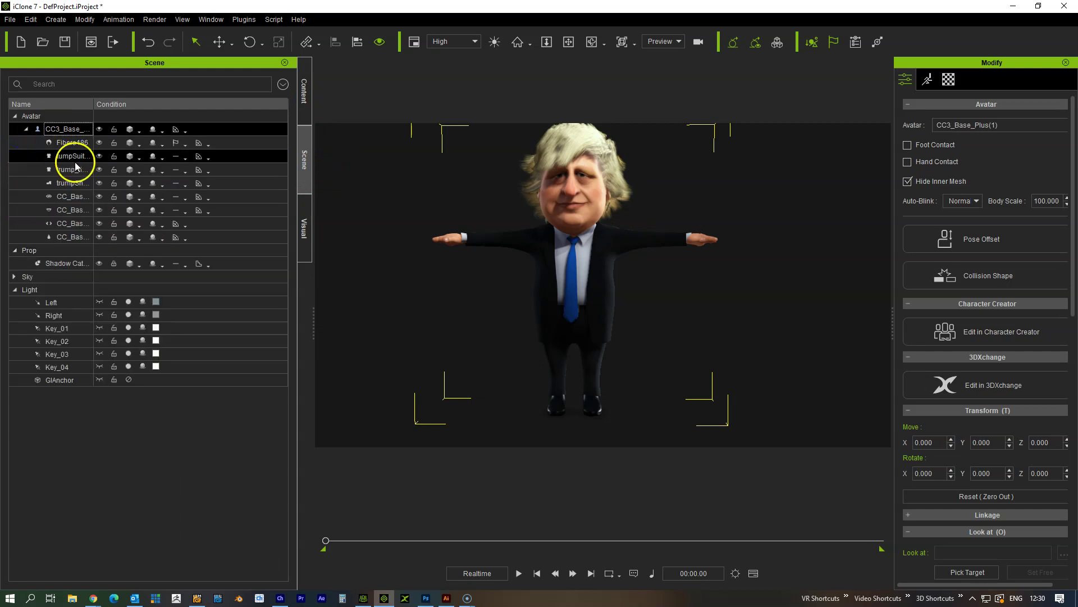
click(71, 143)
click(949, 79)
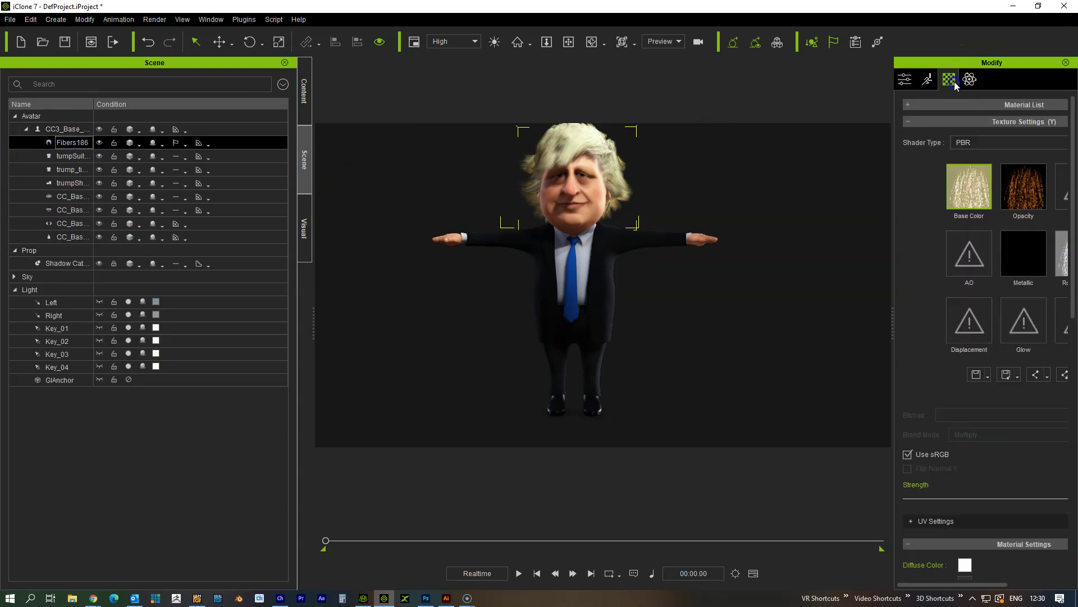
drag(893, 337, 825, 330)
scroll(847, 385, down, 5)
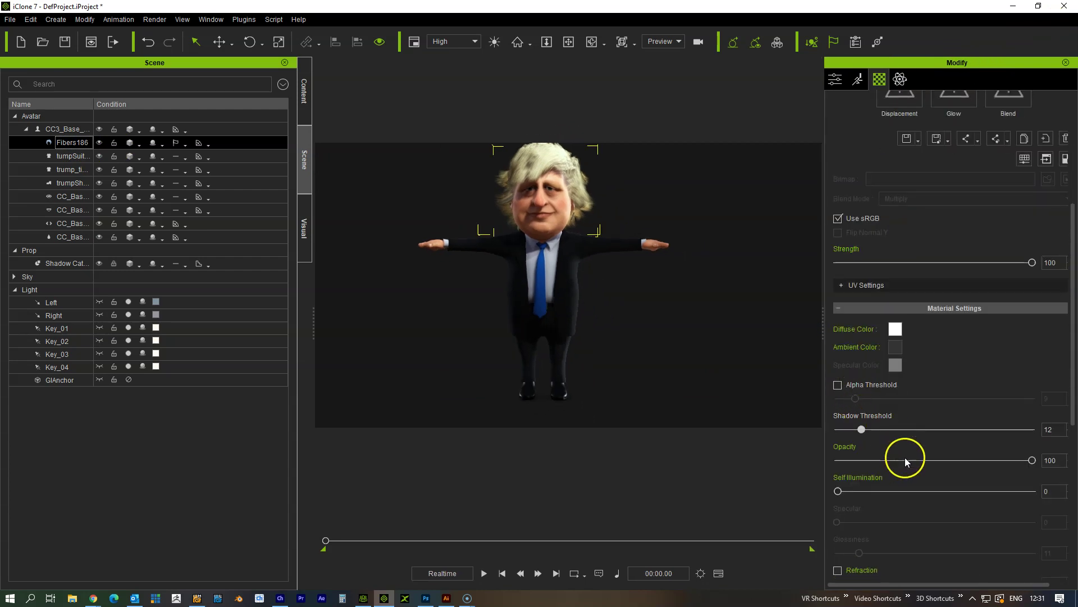
mouse_move(868, 431)
mouse_down()
mouse_move(845, 431)
mouse_move(996, 431)
mouse_up()
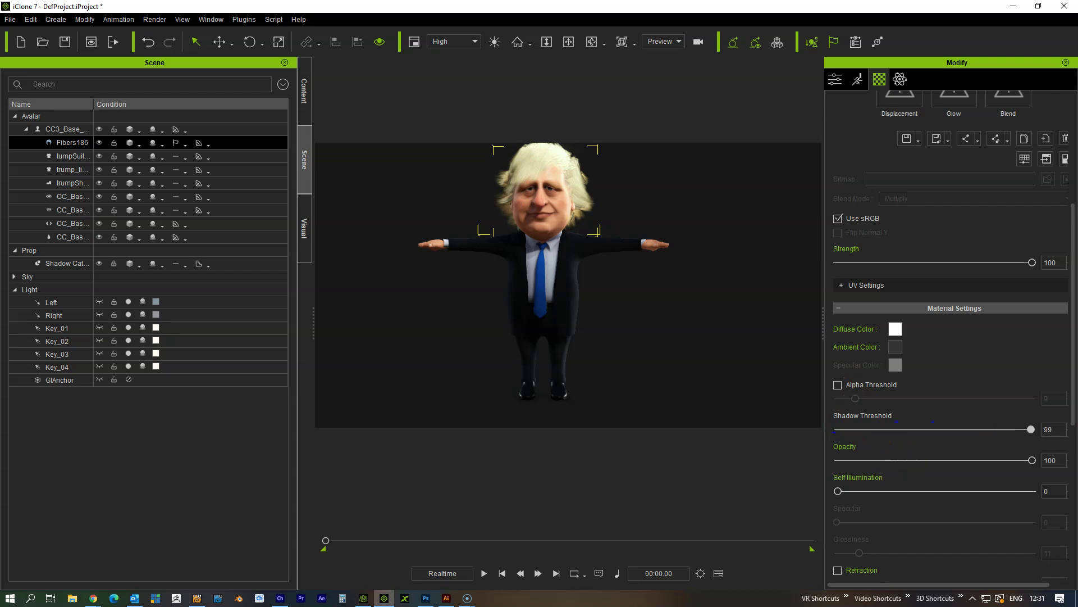
scroll(668, 286, up, 3)
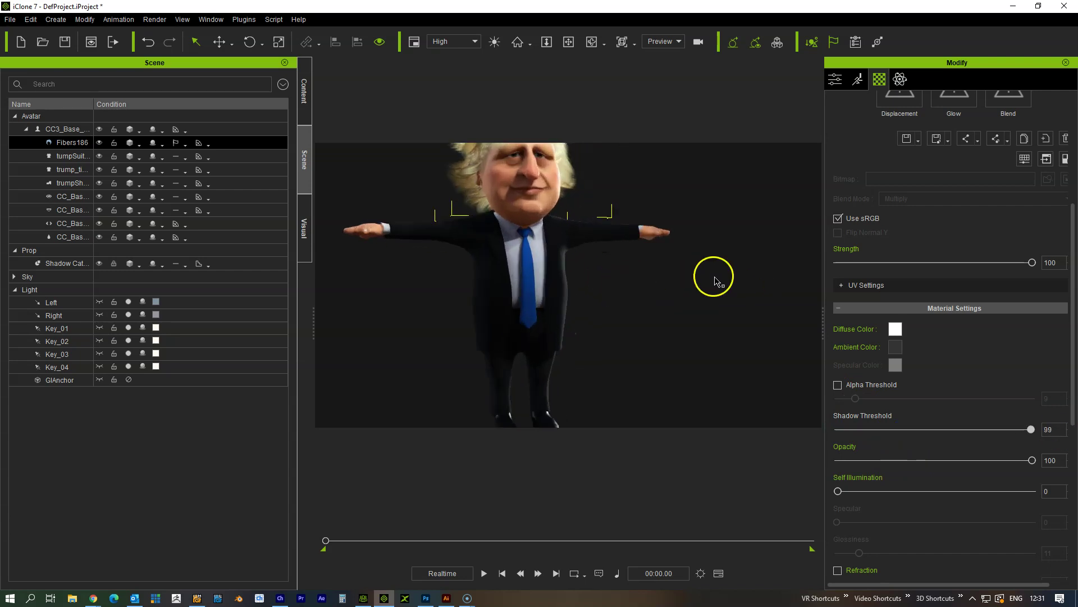
scroll(674, 281, down, 4)
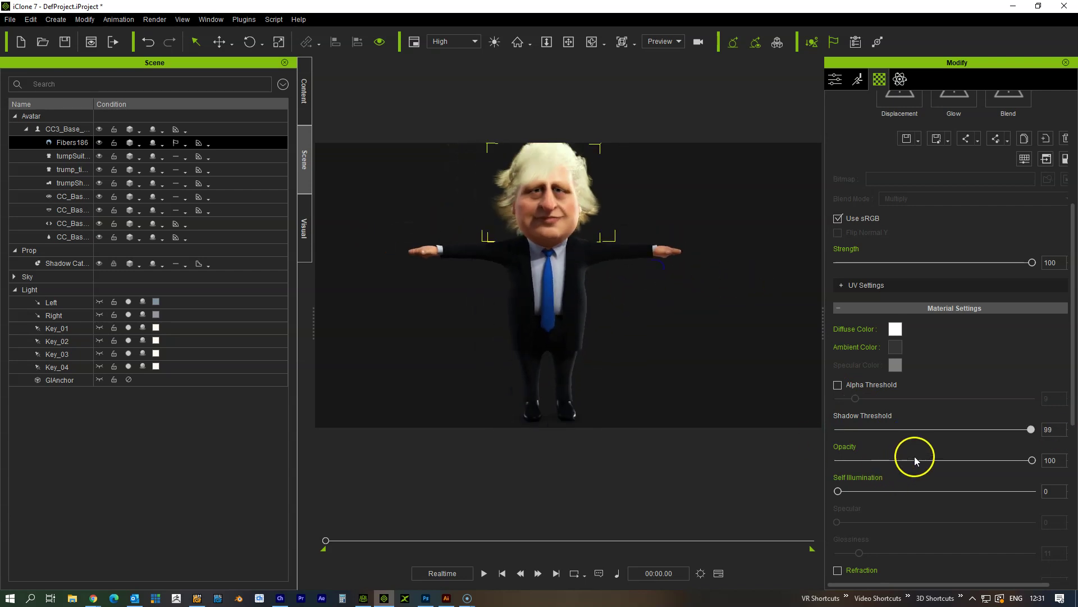
mouse_move(1005, 436)
mouse_down()
mouse_move(874, 435)
mouse_move(883, 441)
mouse_up()
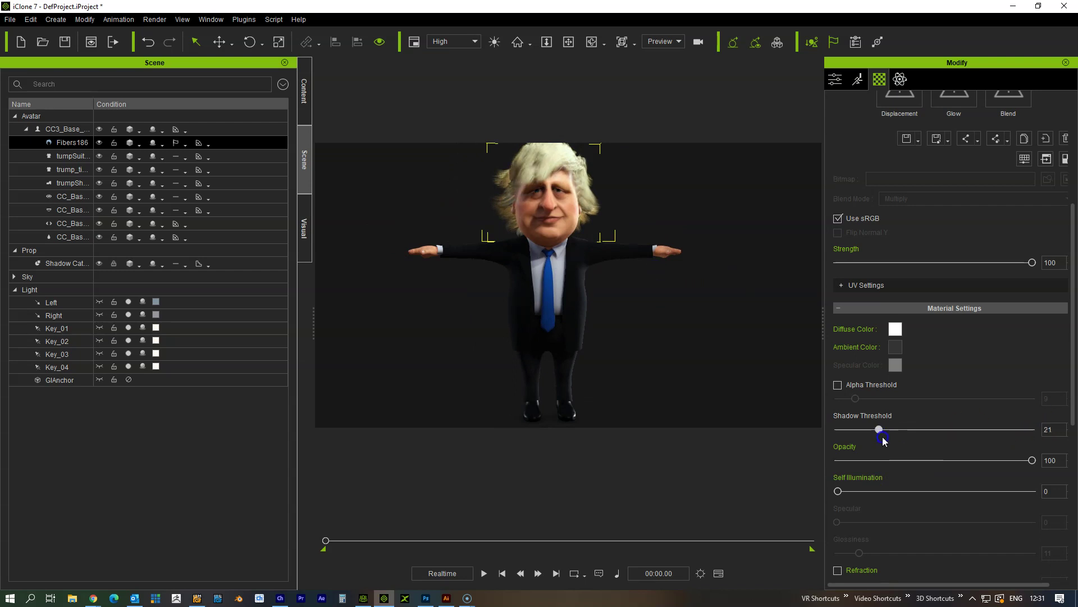
- Orbit to a three-quarter view and select the whole CC3_Base avatar
right_drag(609, 325, 641, 337)
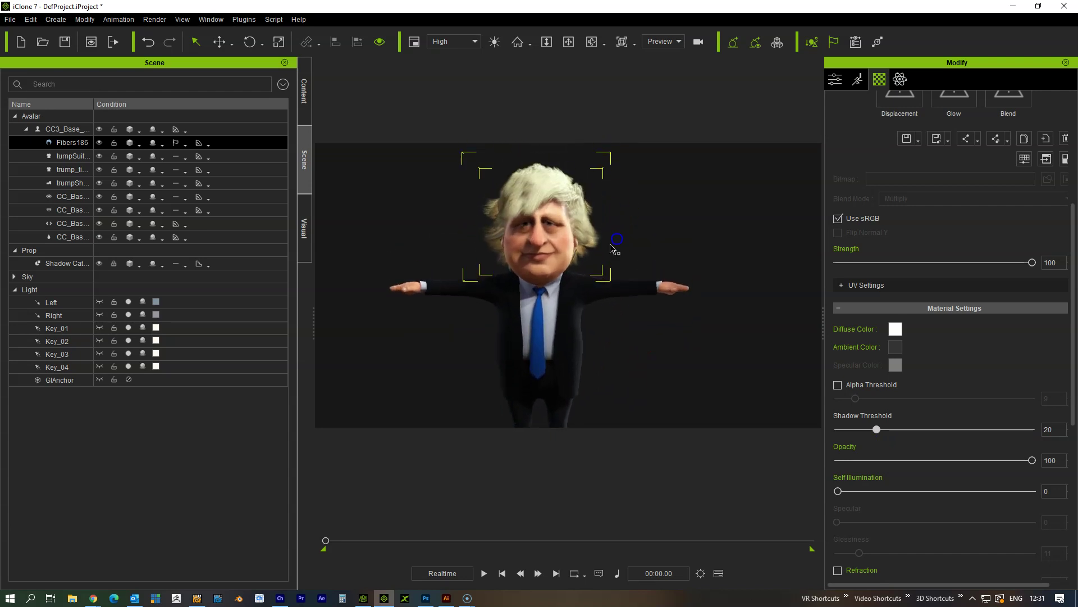
scroll(492, 341, up, 5)
scroll(492, 340, down, 5)
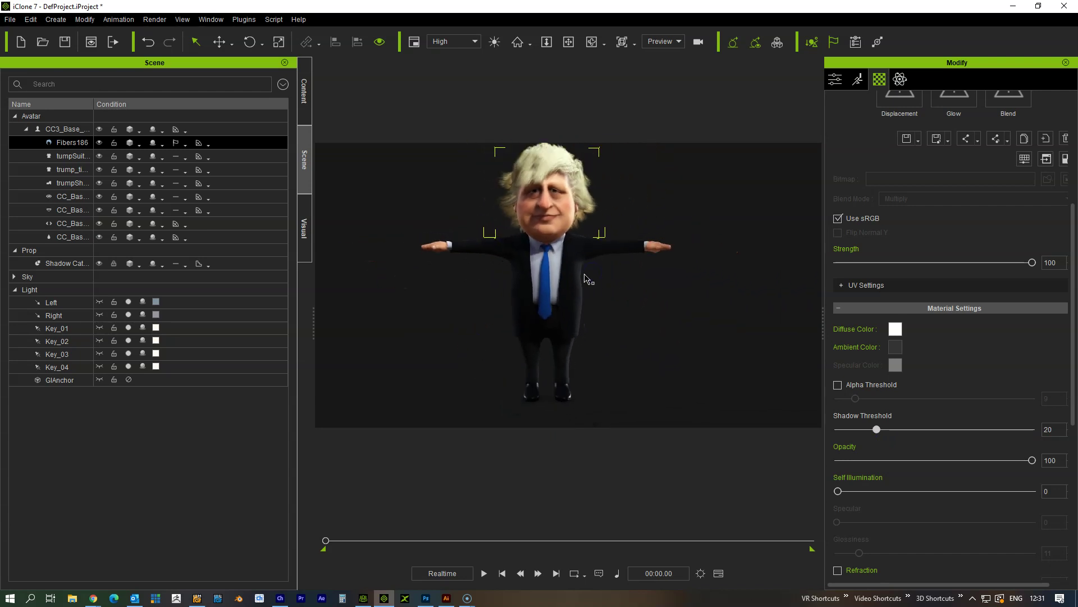
right_drag(662, 259, 662, 260)
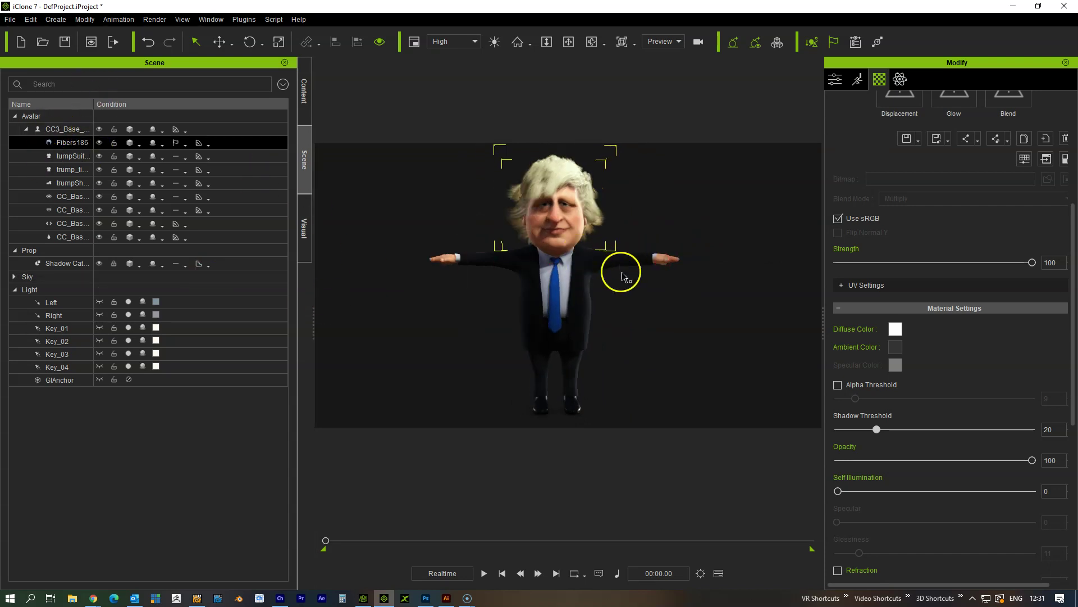
click(622, 276)
click(840, 81)
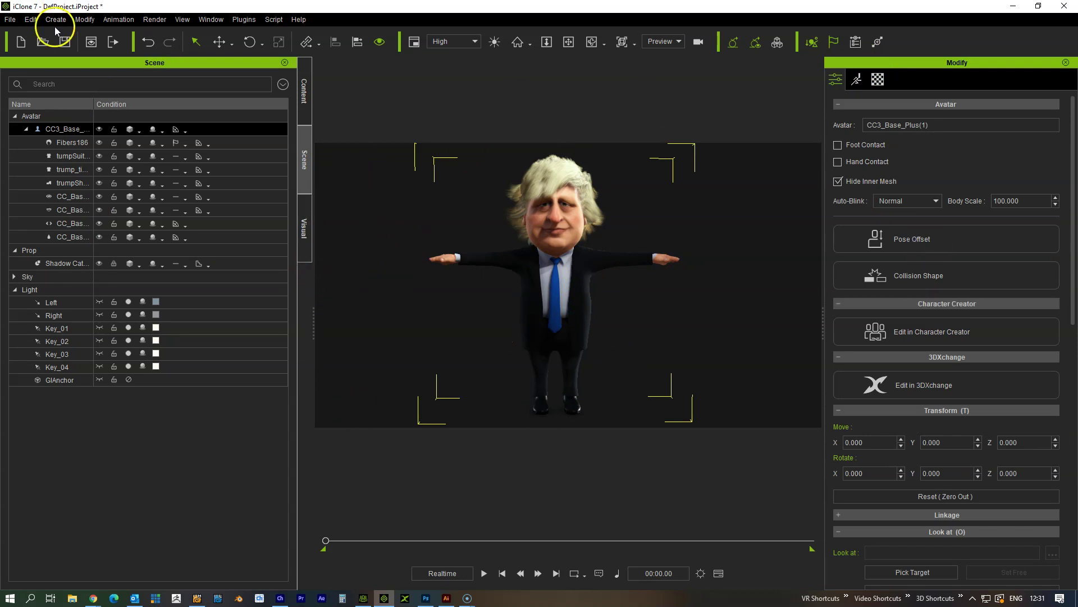
- Open the Render Image settings and move the panel away from the character
click(155, 20)
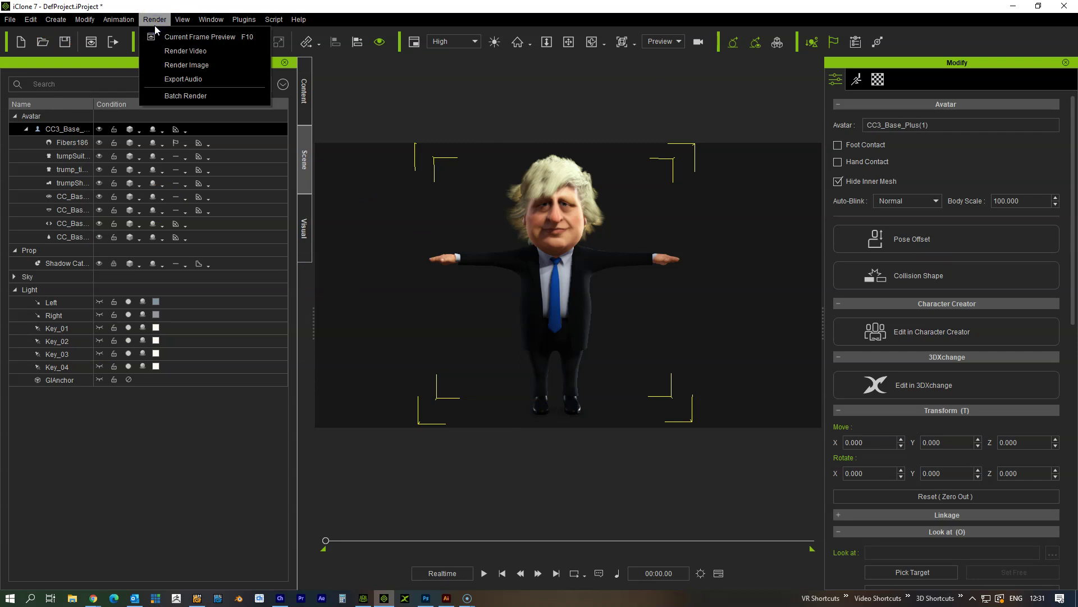
click(233, 65)
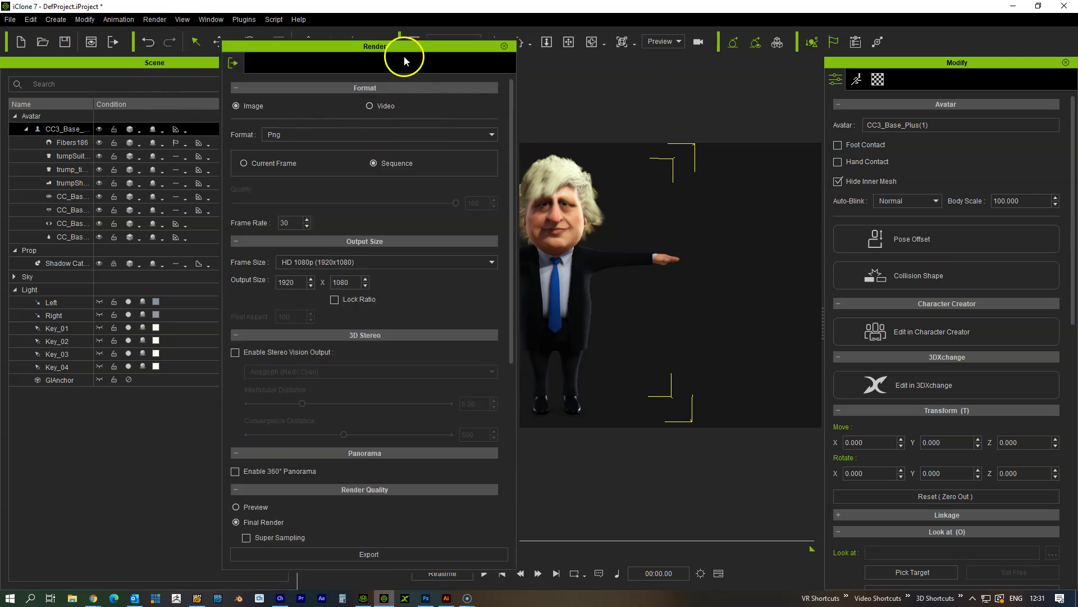
drag(423, 44, 269, 28)
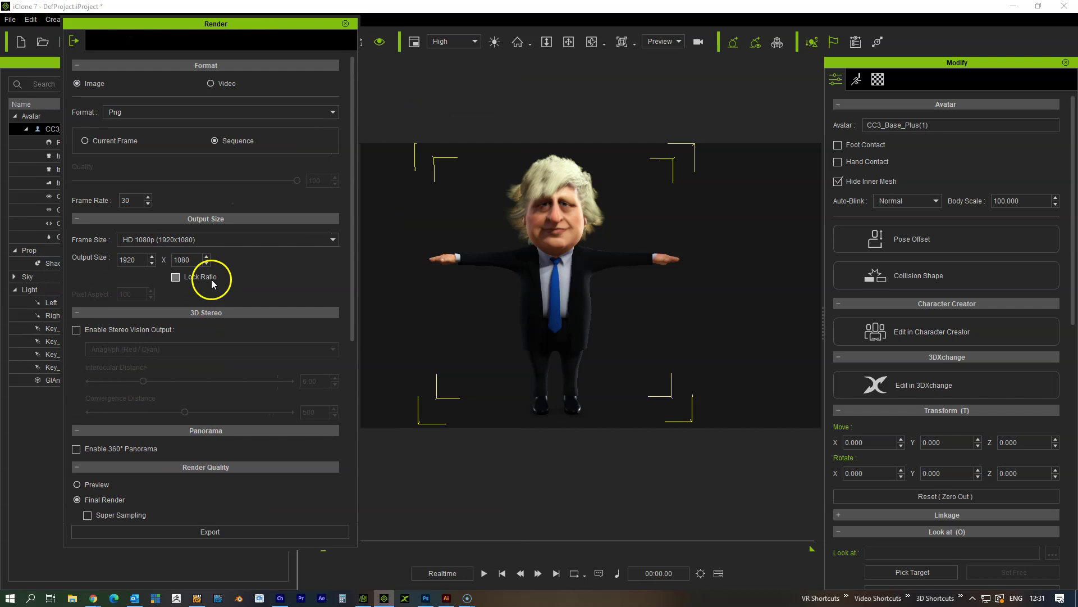
scroll(265, 268, down, 1)
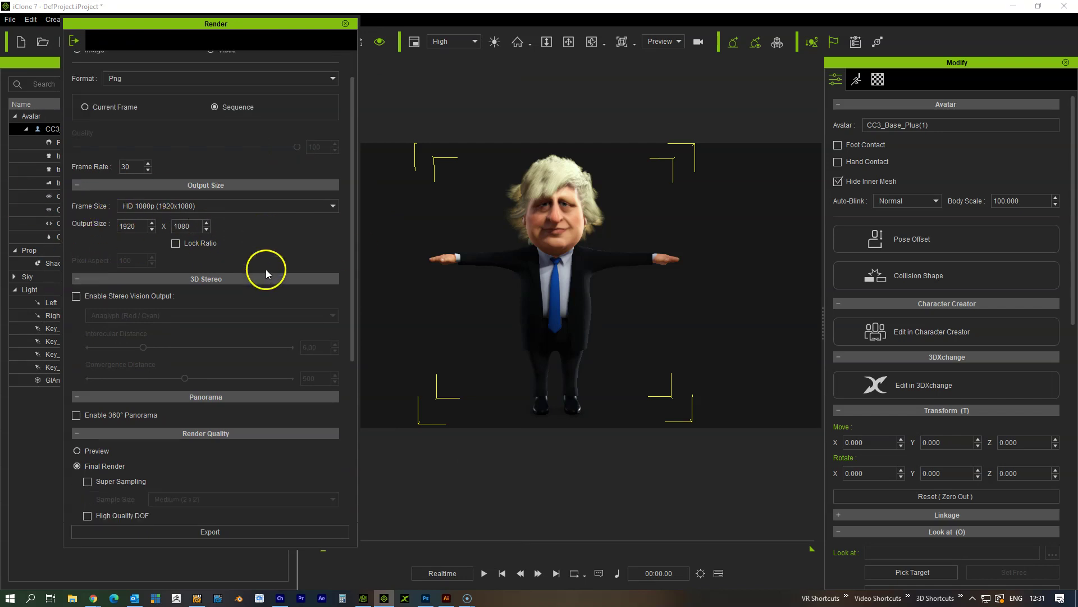
scroll(251, 356, down, 3)
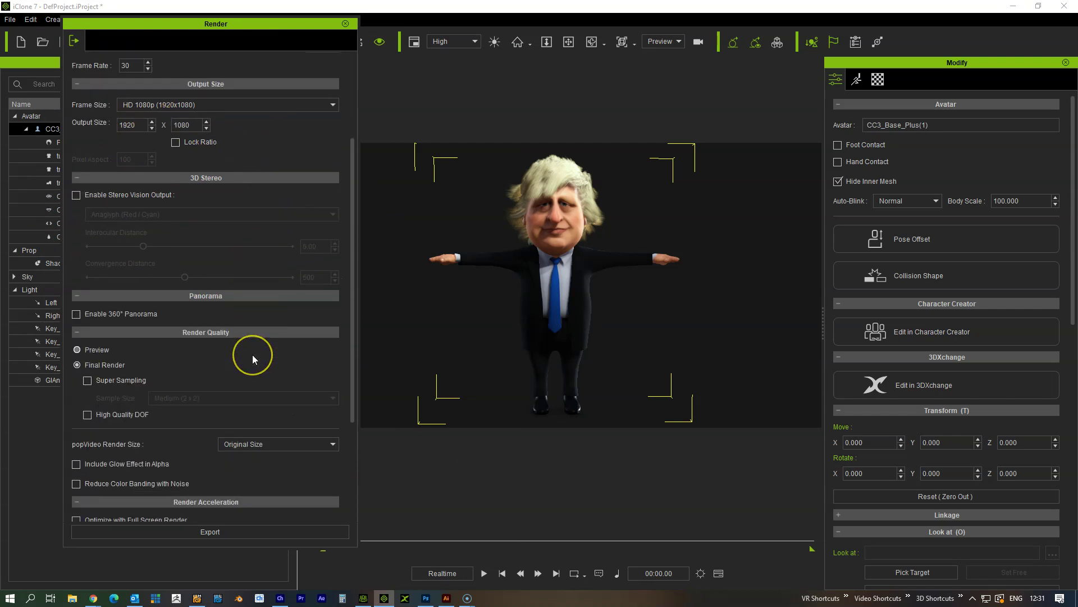
scroll(253, 359, down, 3)
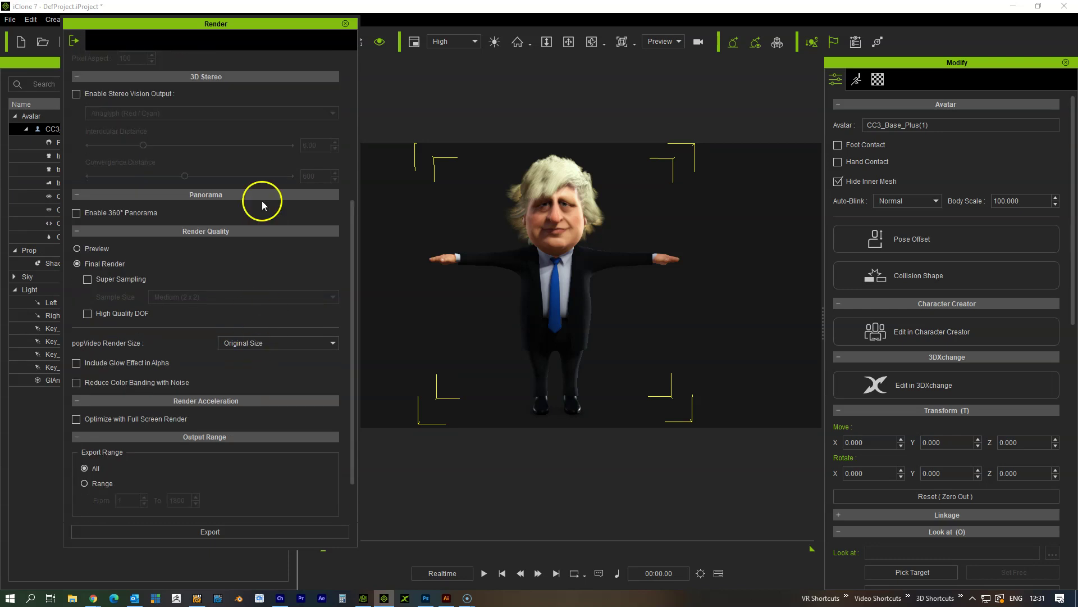
- Turn on Super Sampling with sample size High (3 x 3)
click(117, 279)
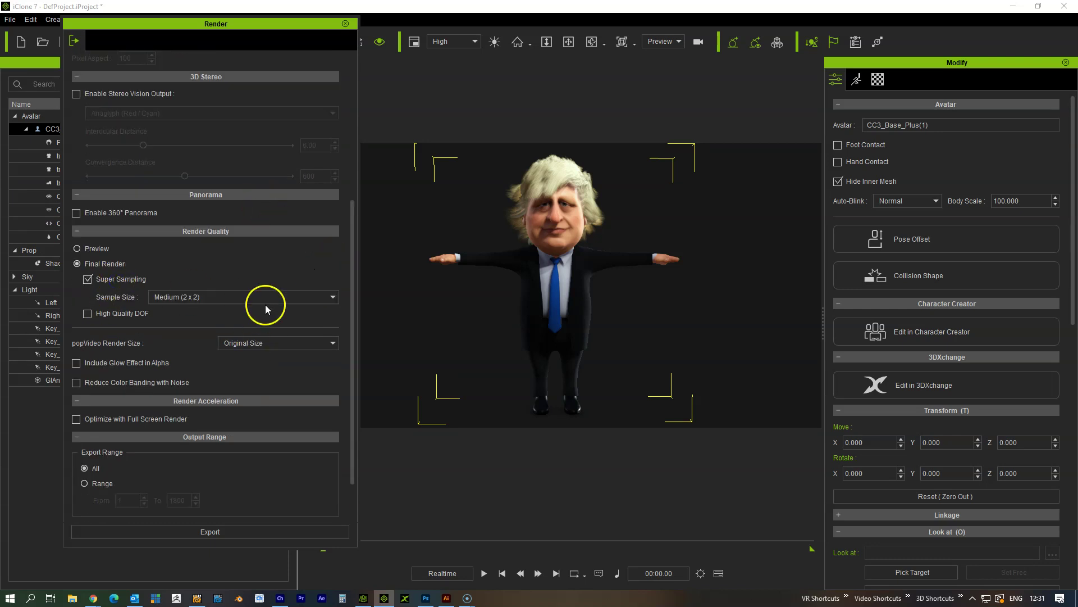
click(257, 303)
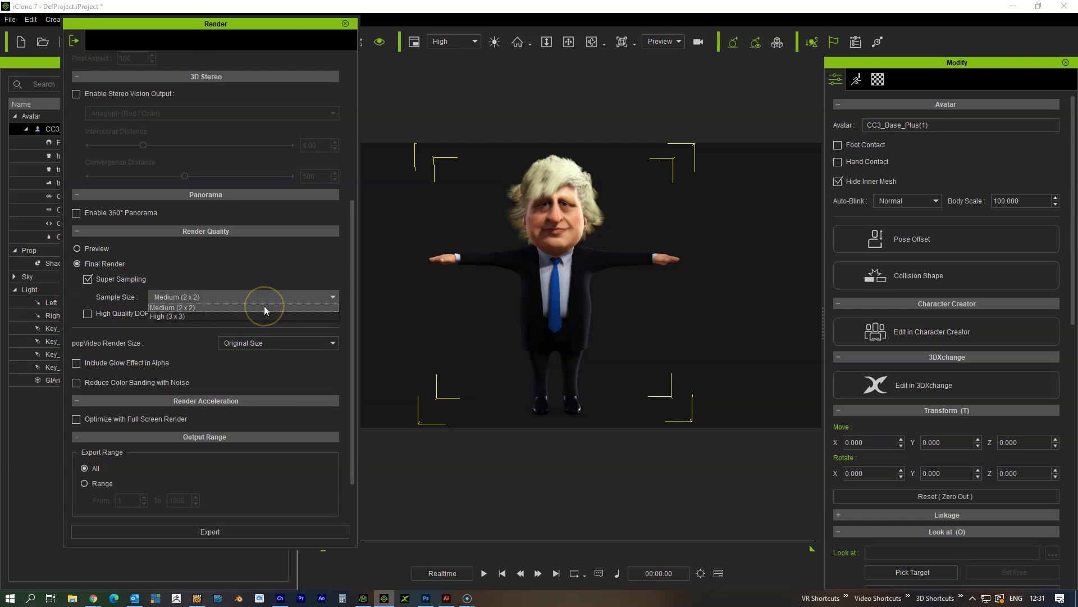
click(266, 316)
click(265, 316)
click(271, 308)
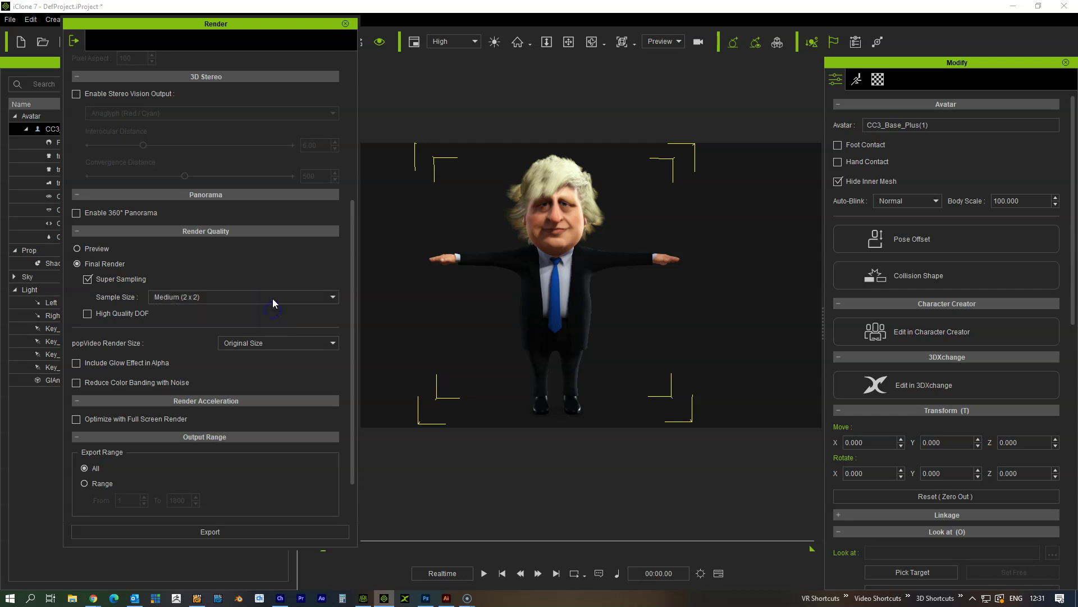
click(273, 293)
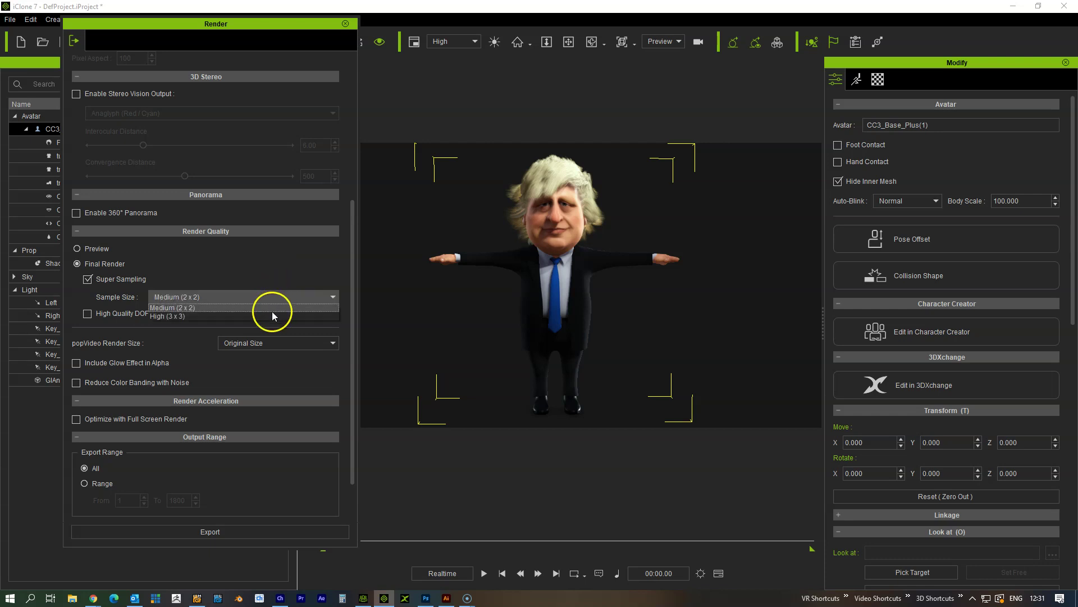
click(272, 316)
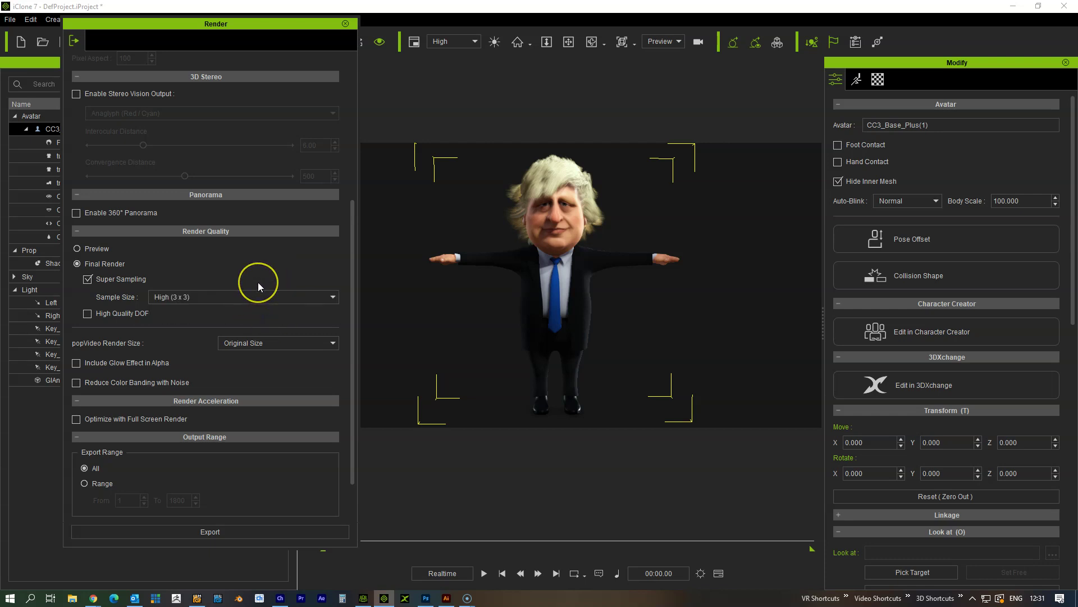
scroll(257, 282, down, 1)
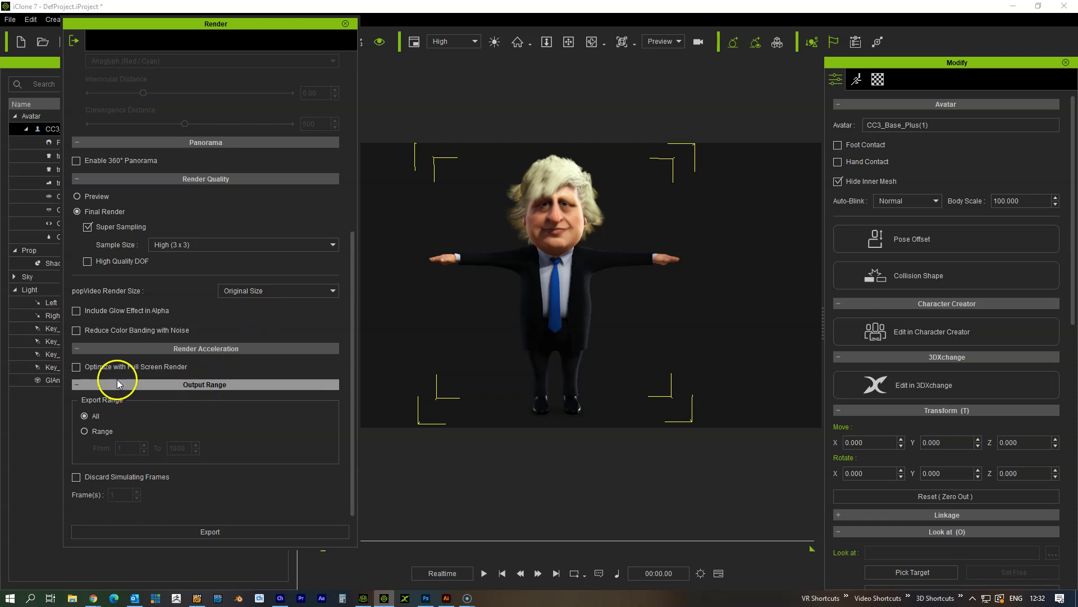
- Review the remaining render settings and close the Render panel
click(82, 367)
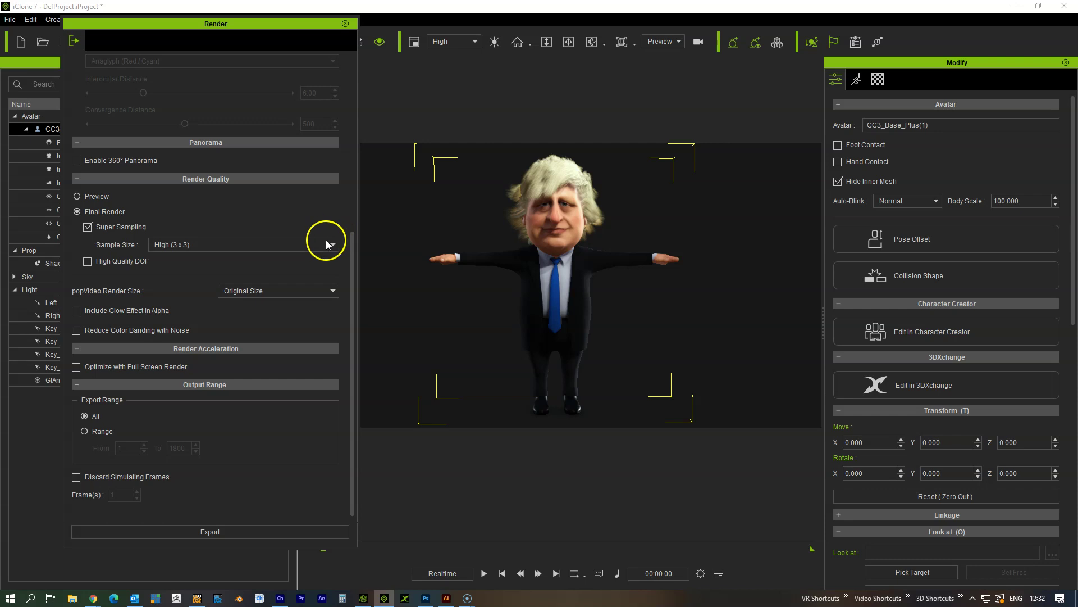
scroll(324, 244, up, 3)
scroll(321, 338, up, 3)
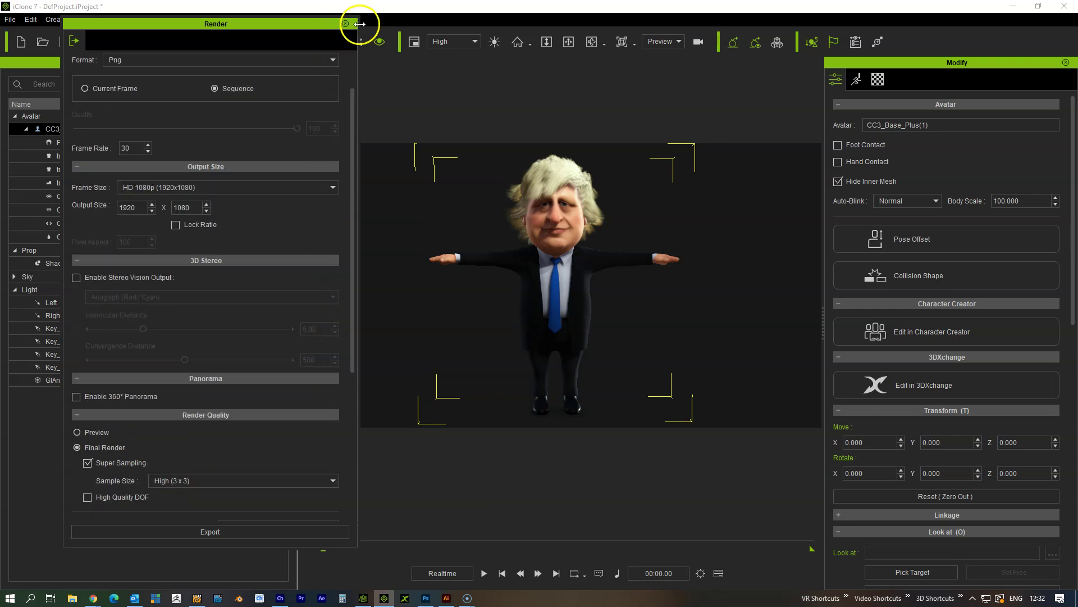
click(345, 24)
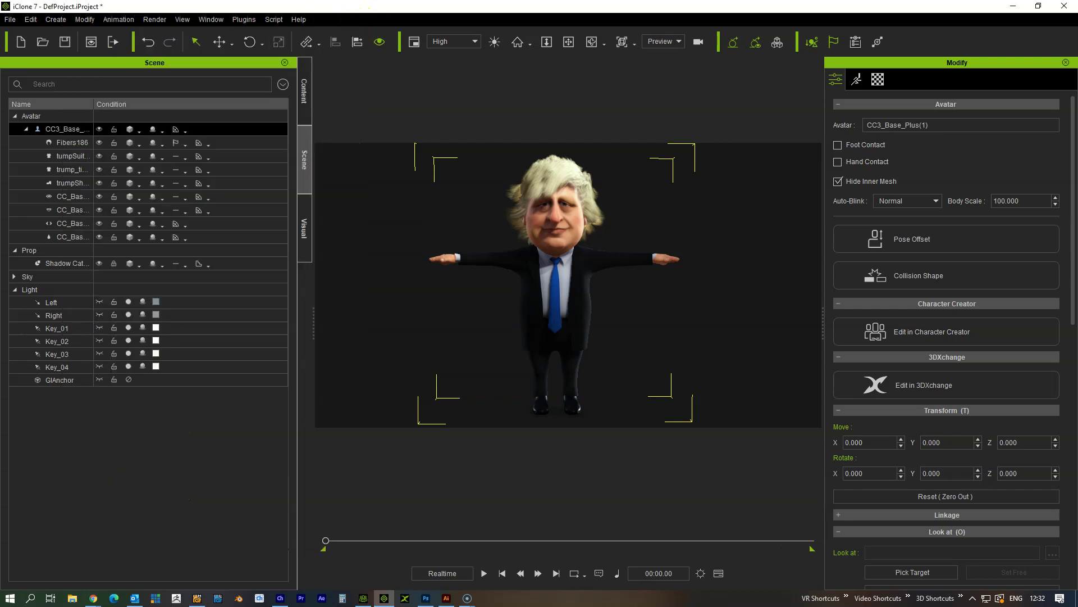
- Switch off Key_01, toggle Key_02 to compare the face, and adjust Key_02's Multiplier
scroll(598, 332, up, 2)
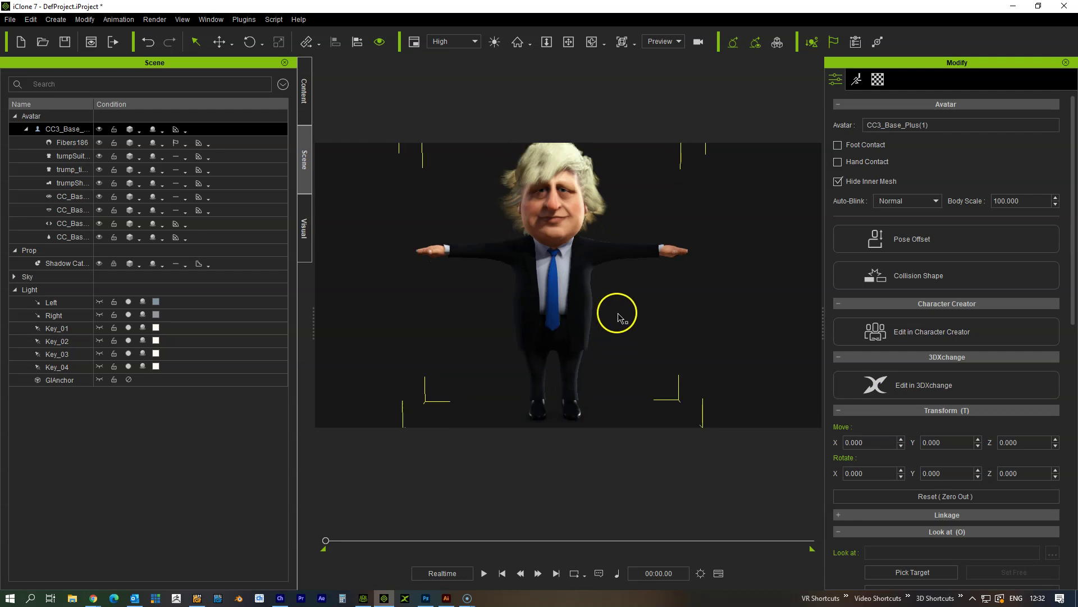
middle_drag(618, 317, 624, 298)
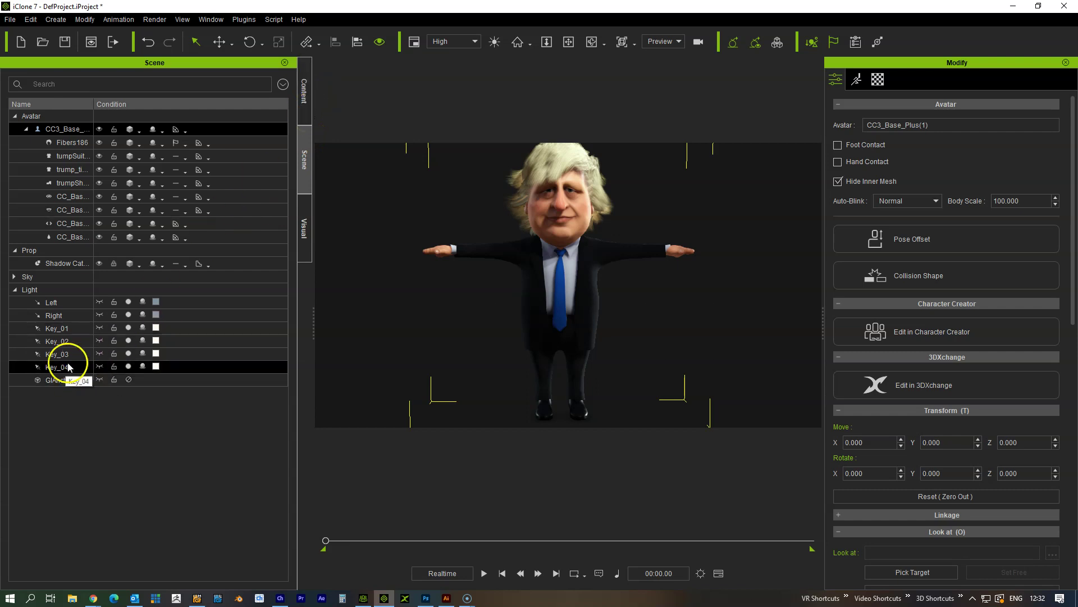
click(129, 328)
click(129, 340)
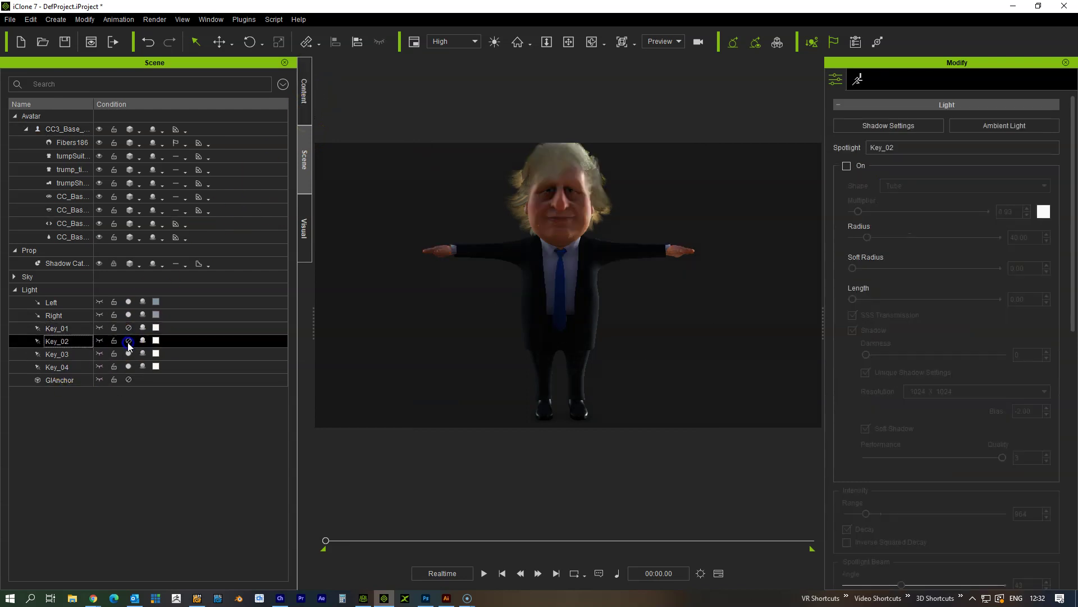
click(128, 341)
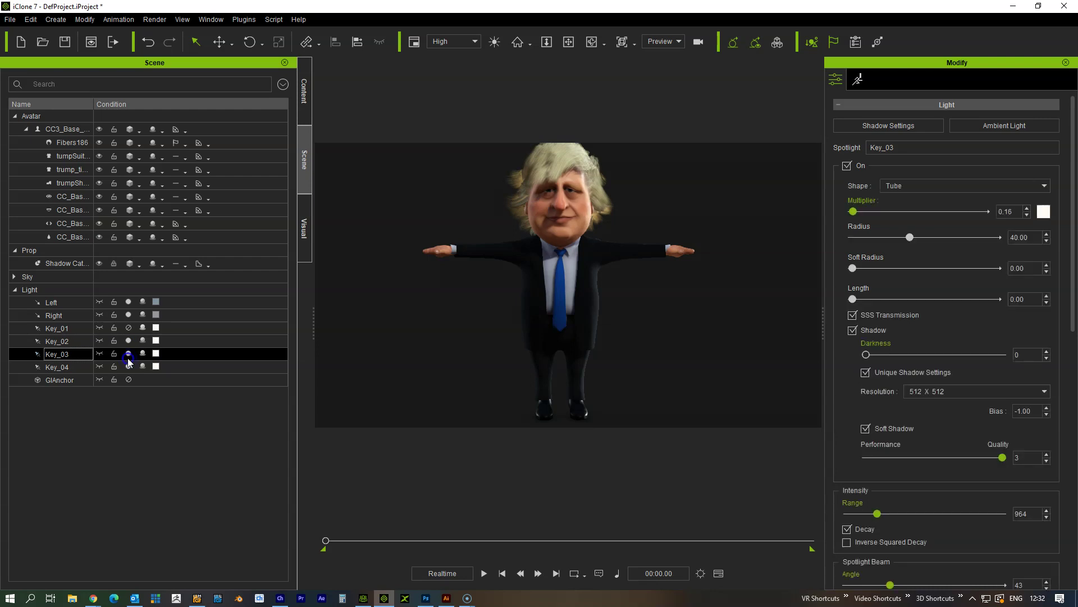
click(128, 340)
click(129, 341)
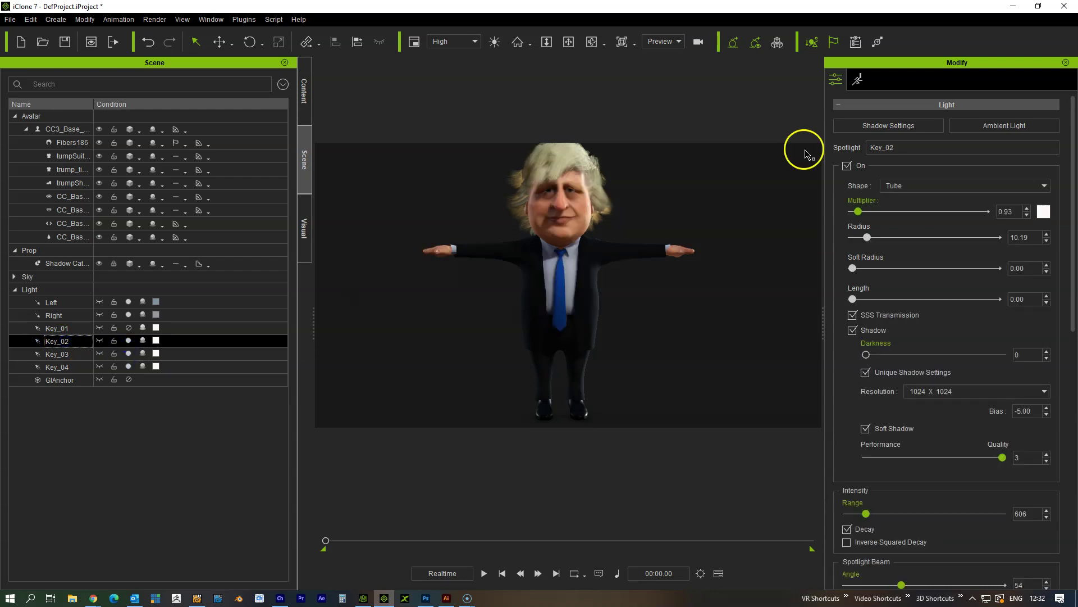
mouse_move(861, 211)
mouse_down()
mouse_move(871, 212)
mouse_move(861, 212)
mouse_up()
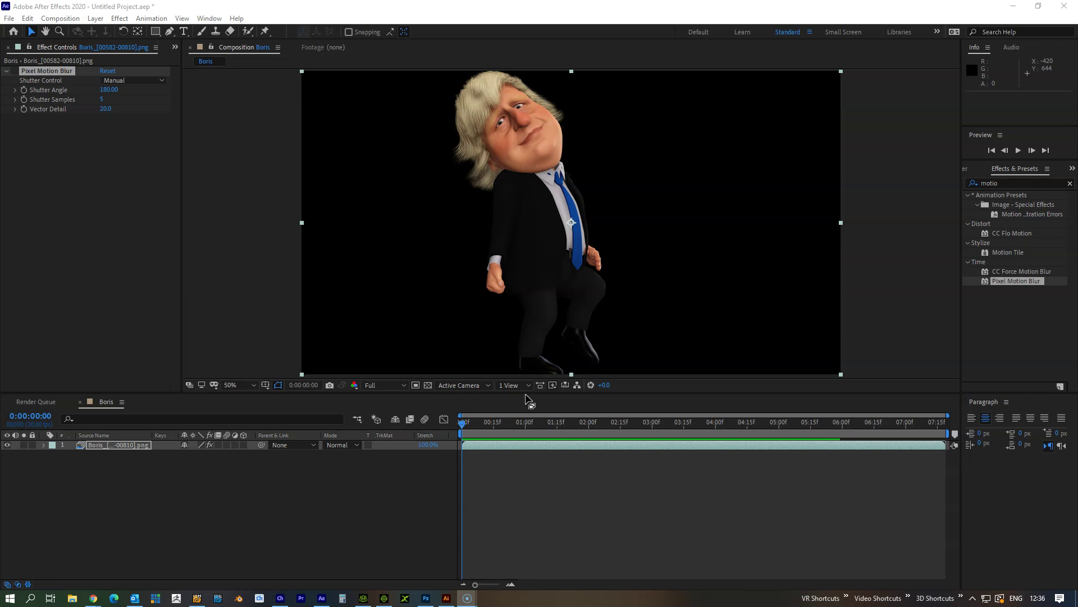
- Apply Pixel Motion Blur to the Boris layer and scrub the timeline to check it
click(1021, 282)
drag(465, 426, 621, 455)
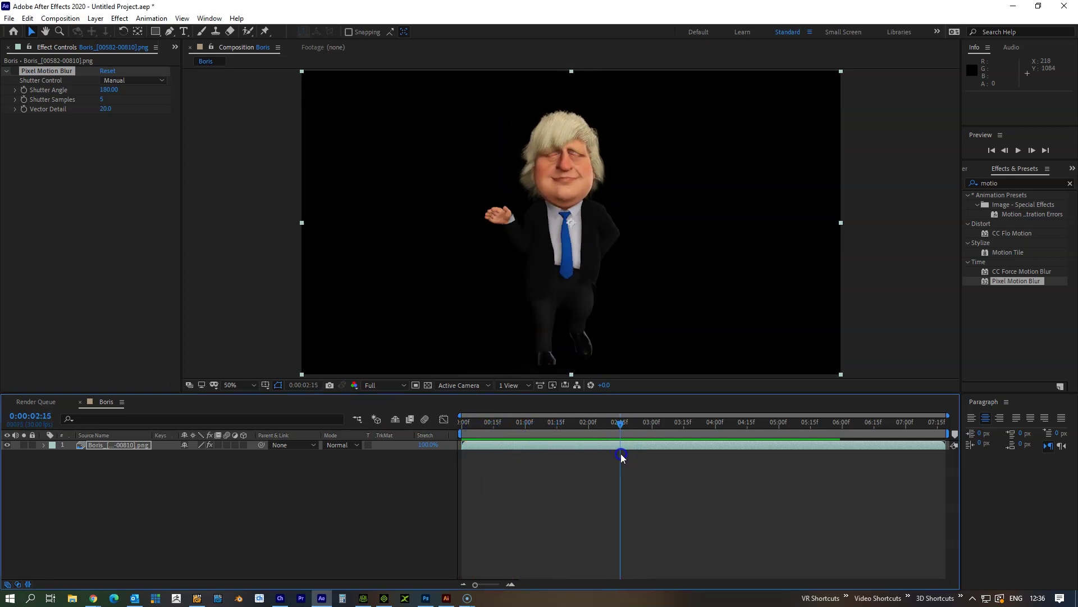
click(14, 74)
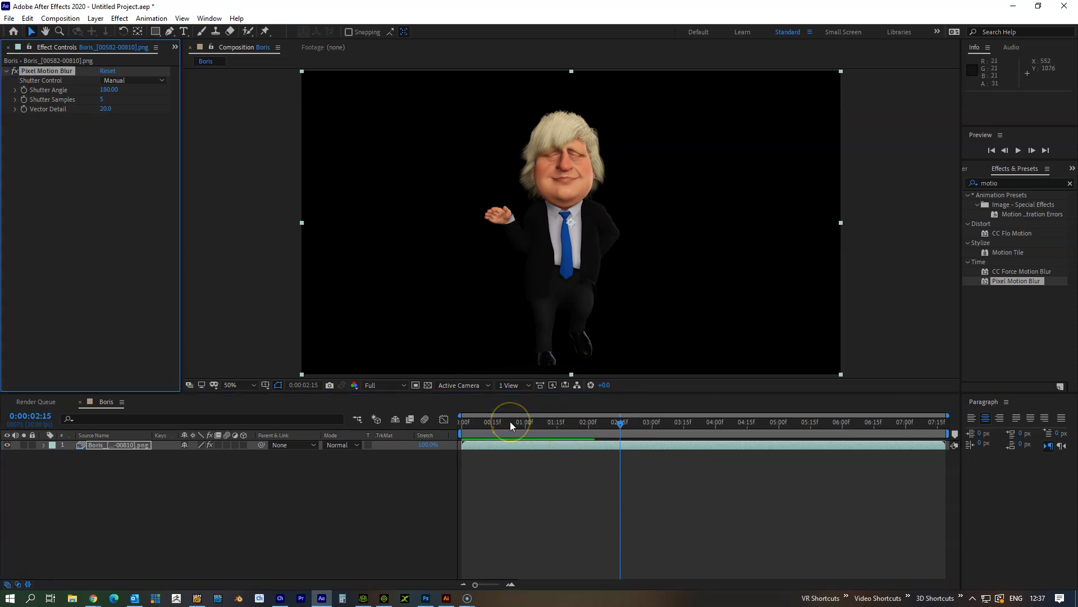
drag(511, 422, 463, 443)
- Preview the blurred animation from the start, then inspect an early frame
click(575, 492)
key(space)
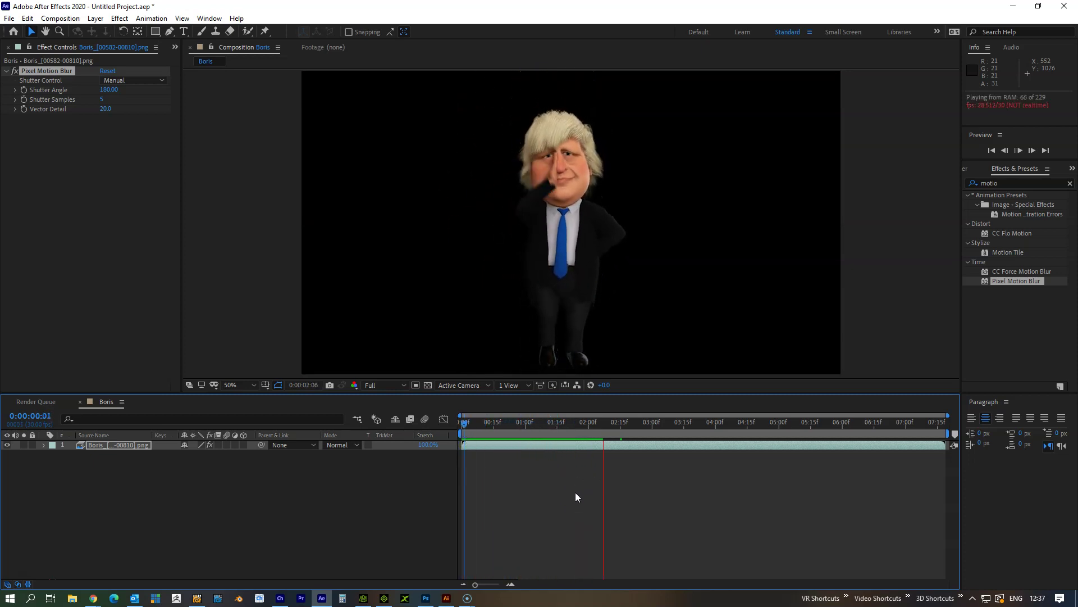
click(578, 458)
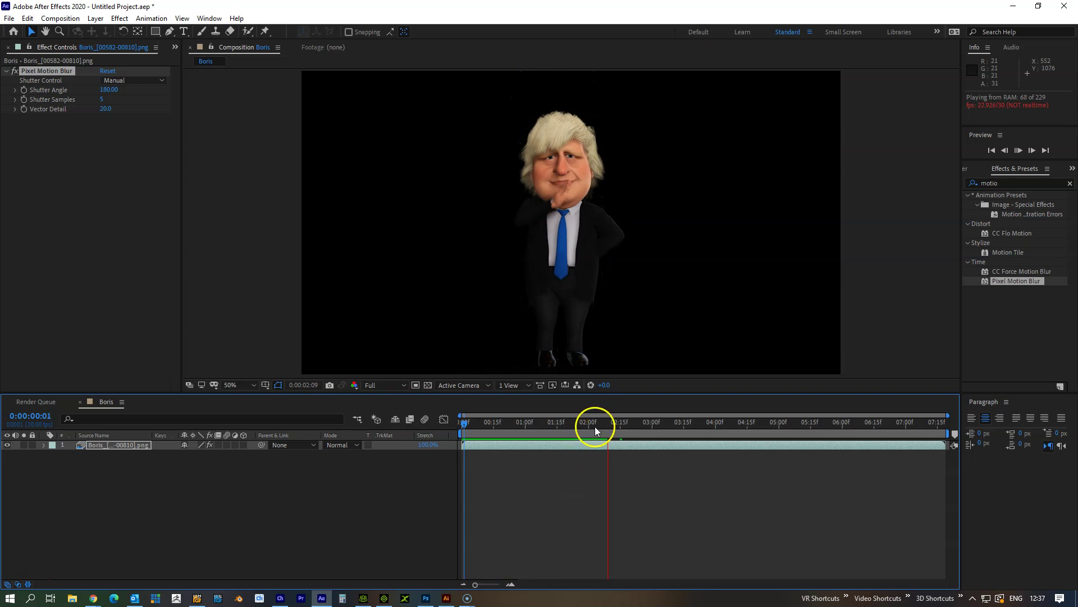
drag(596, 426, 485, 414)
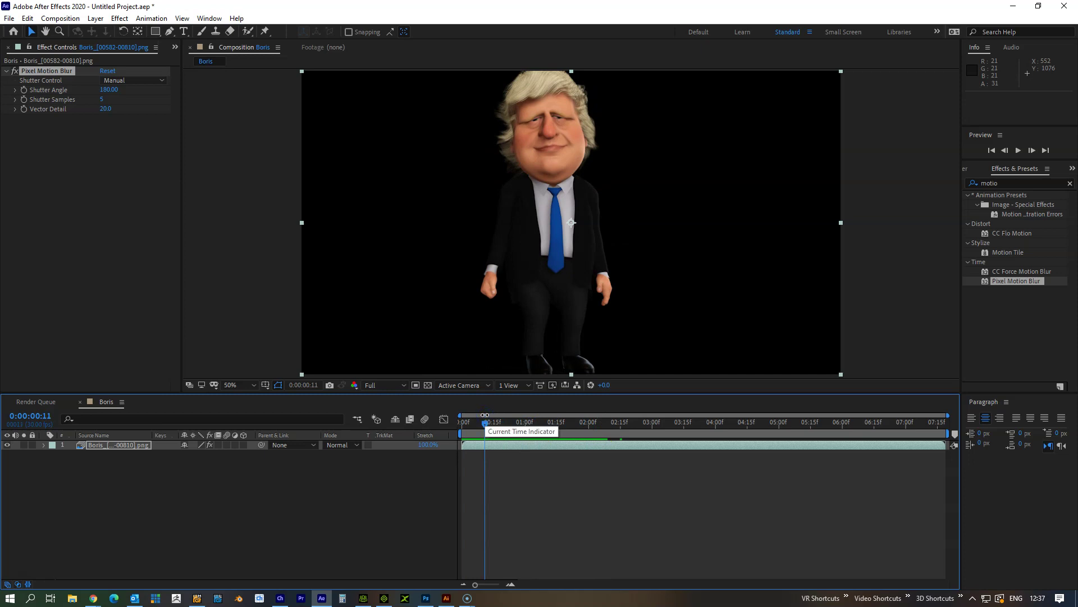
click(384, 598)
- Select the CC3_Base_Plus(1) avatar and reframe the view to face it front-on
middle_drag(676, 361, 627, 323)
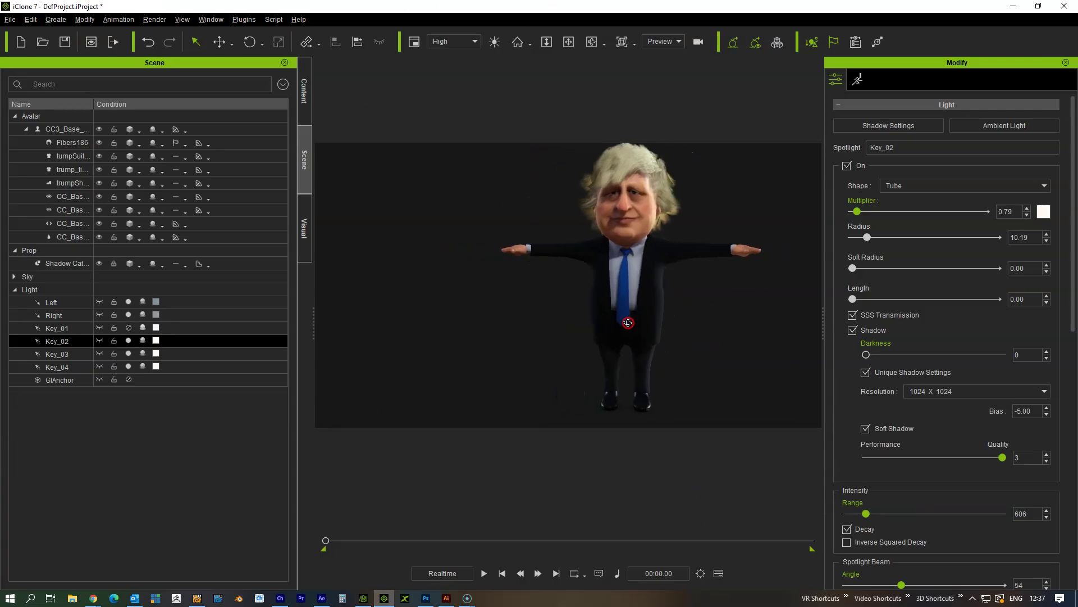
click(628, 322)
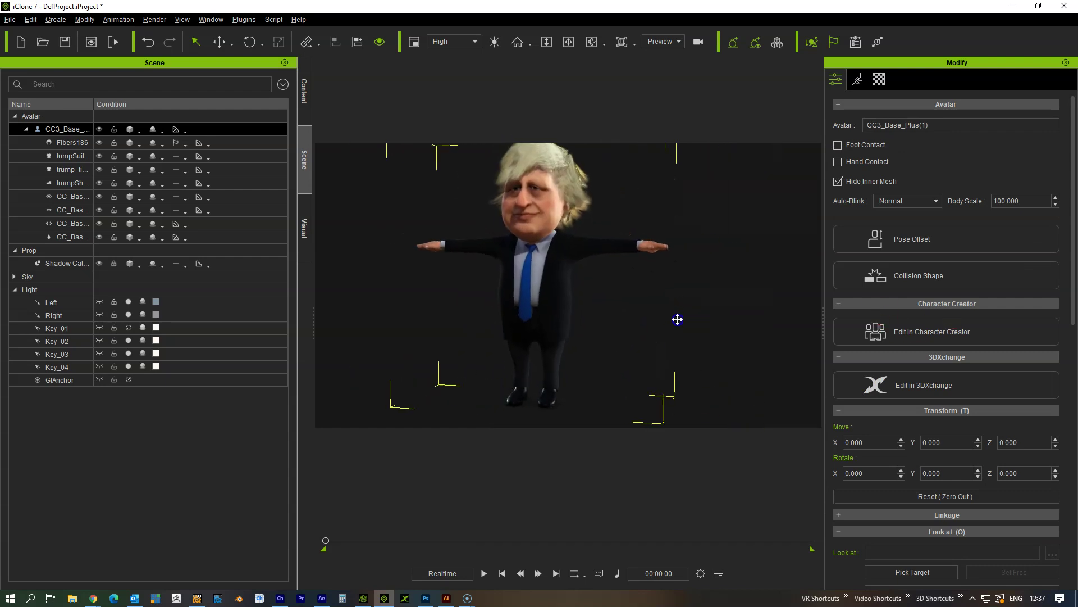
right_drag(675, 315, 750, 315)
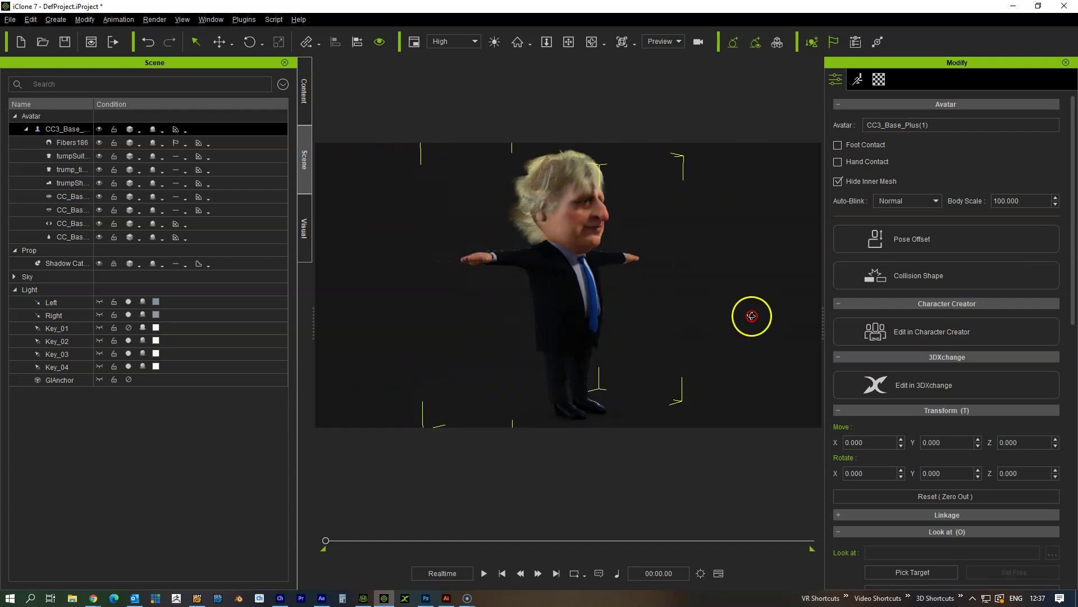